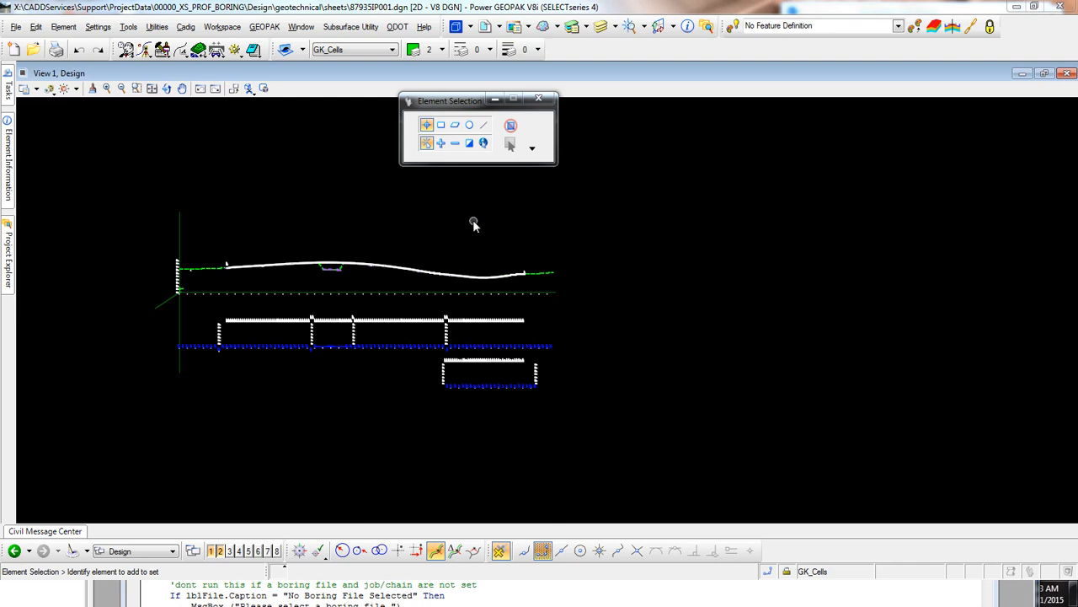
Check the GEOPAK Road user preferences for the project's working directory path, leaving the settings as they are
{"action": "left_click", "coordinate": [265, 27]}
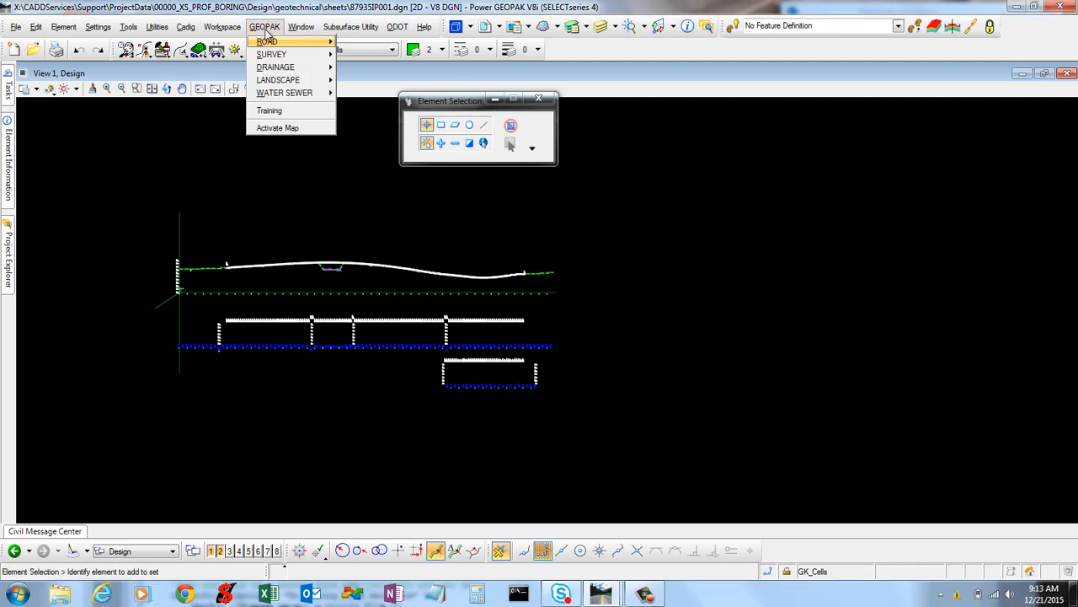
{"action": "mouse_move", "coordinate": [268, 42]}
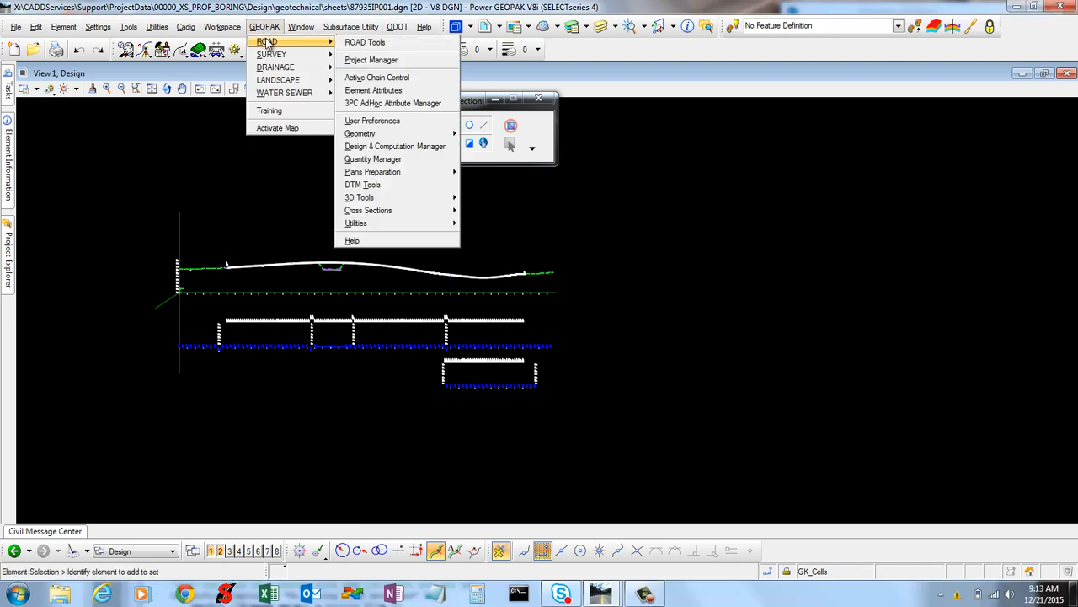
{"action": "left_click", "coordinate": [378, 122]}
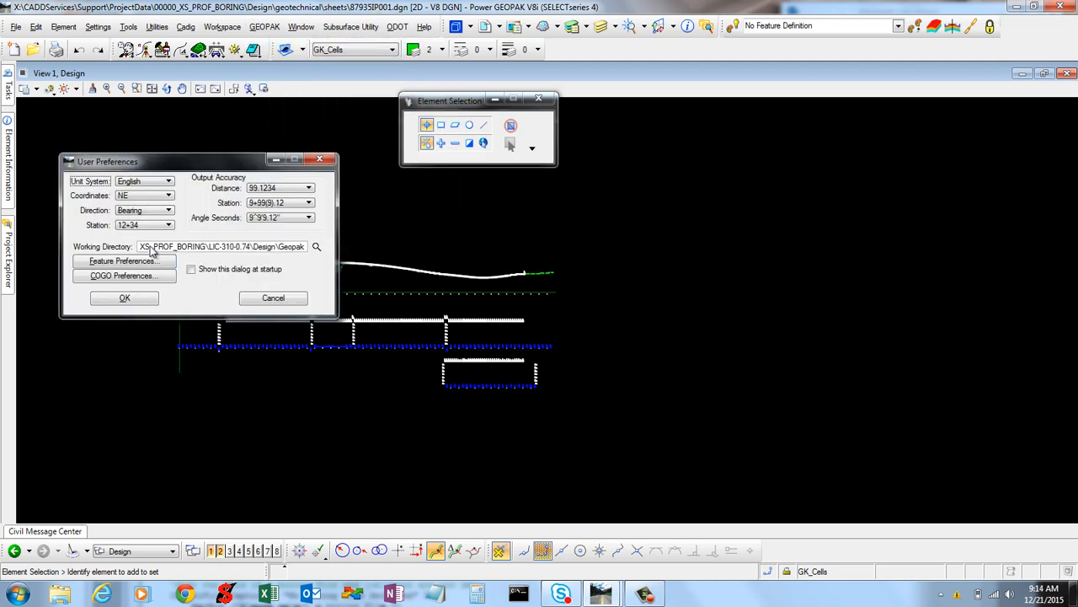
{"action": "left_click_drag", "start_coordinate": [246, 249], "coordinate": [307, 249]}
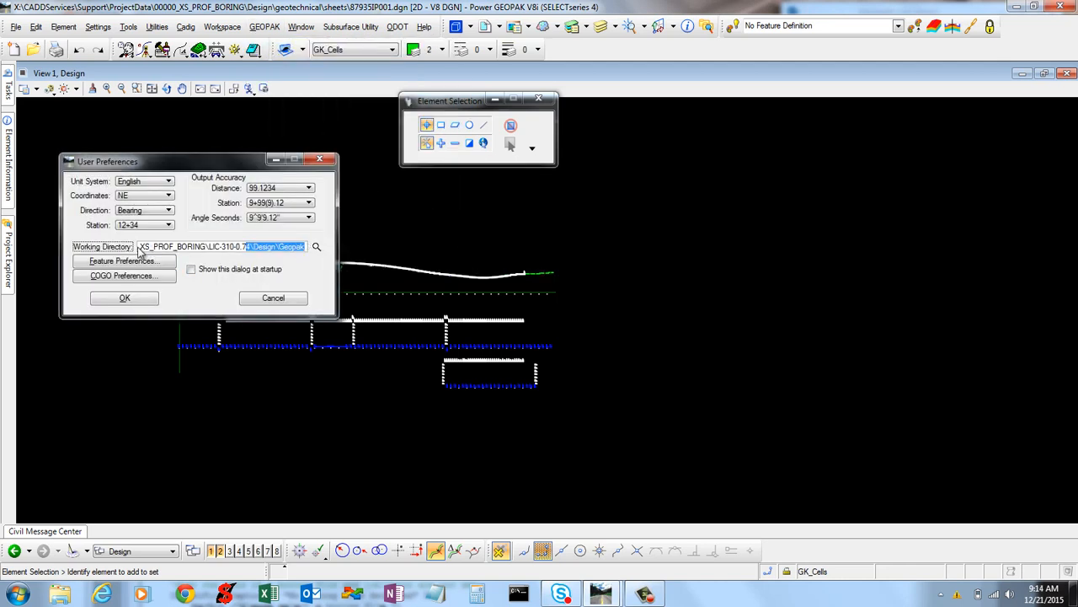
{"action": "left_click_drag", "start_coordinate": [169, 246], "coordinate": [310, 240]}
{"action": "left_click", "coordinate": [304, 247]}
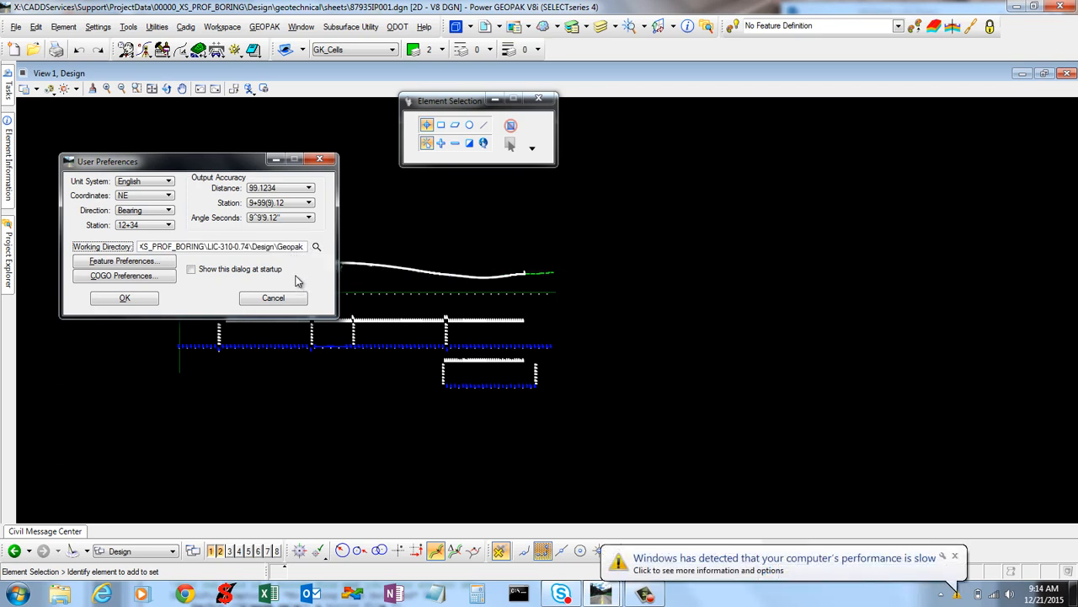
{"action": "left_click", "coordinate": [289, 299]}
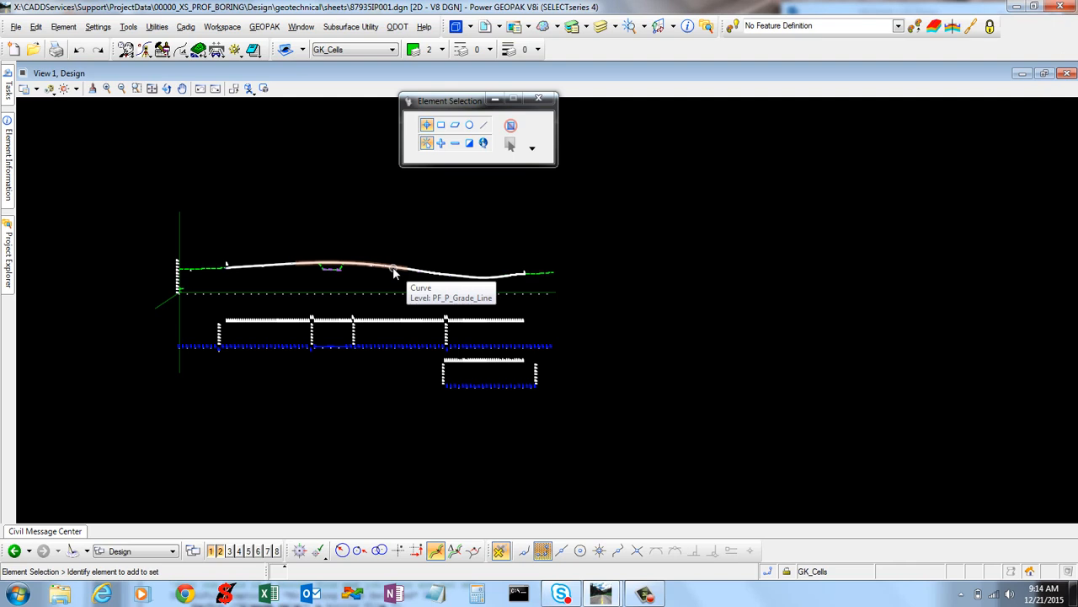
Start the ODOT geotechnical Place Boring Graphics application and move its dialog clear of the profile drawing
{"action": "left_click", "coordinate": [394, 29]}
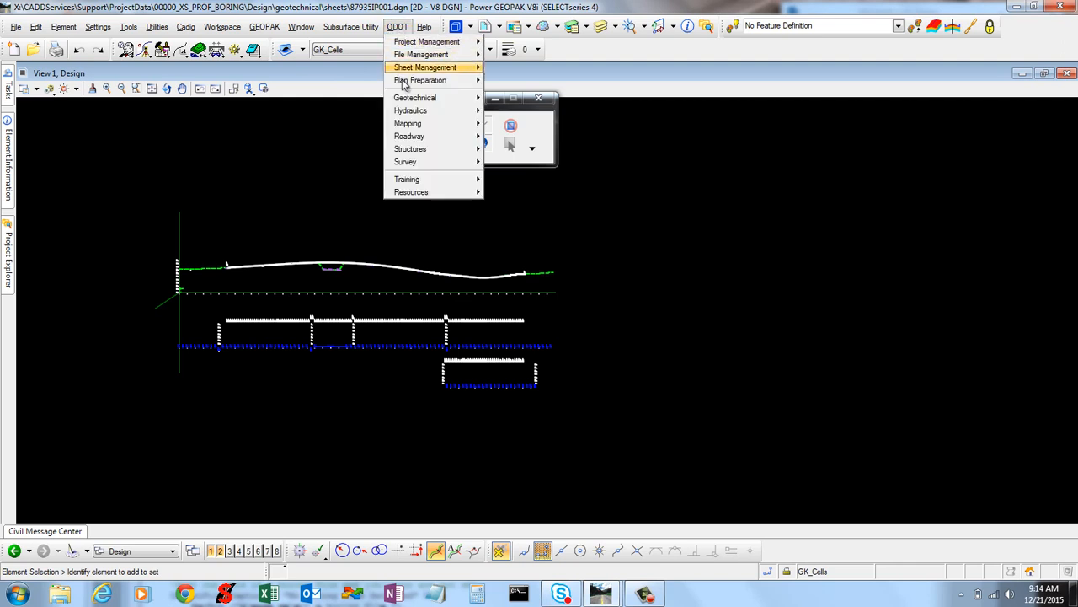
{"action": "mouse_move", "coordinate": [413, 99]}
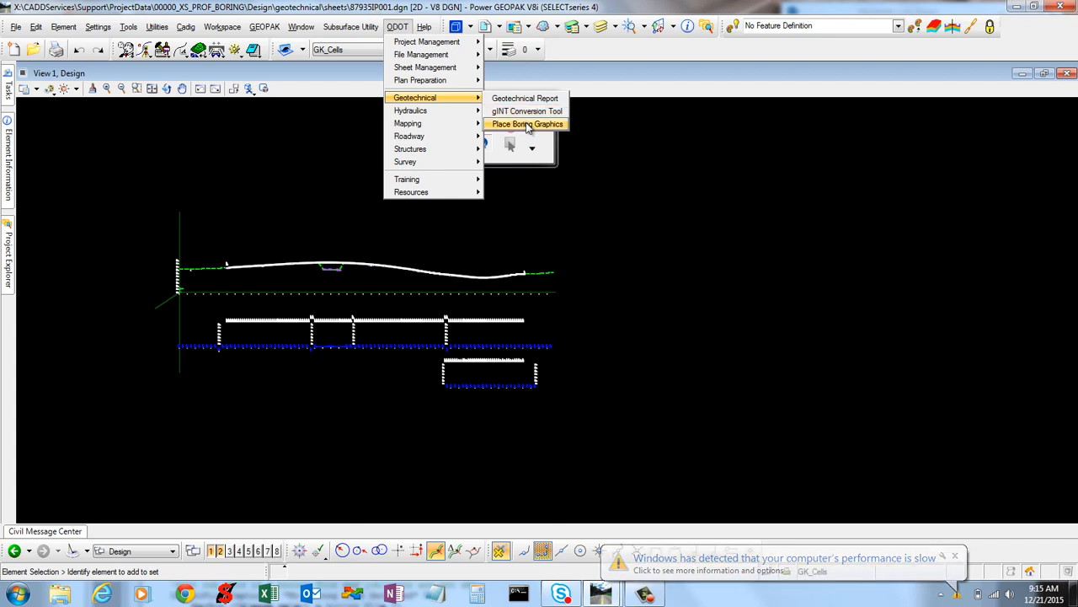
{"action": "left_click", "coordinate": [527, 126]}
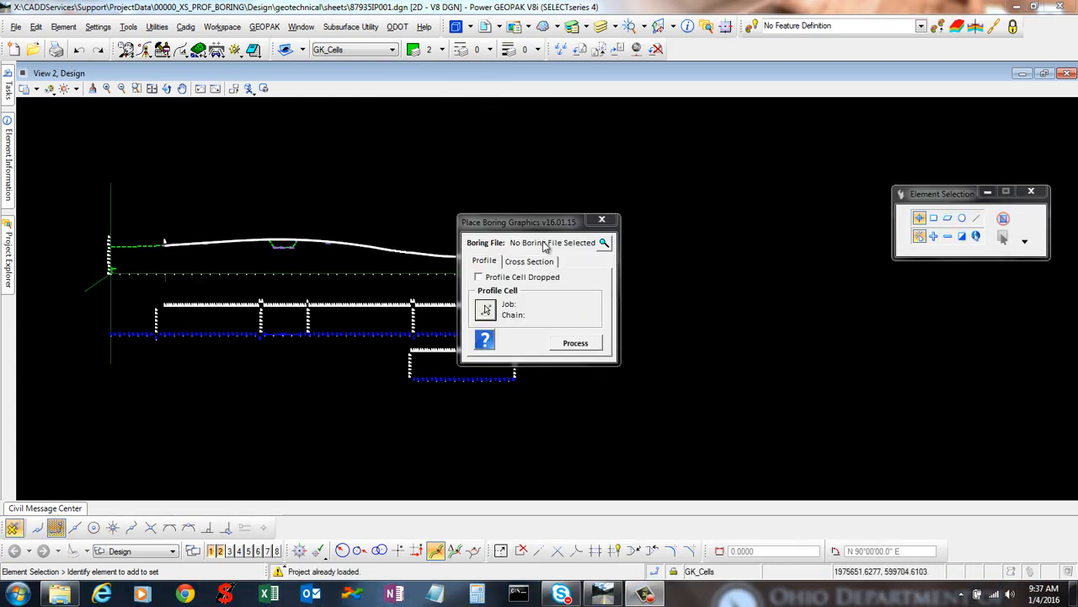
{"action": "left_click_drag", "start_coordinate": [544, 228], "coordinate": [594, 212]}
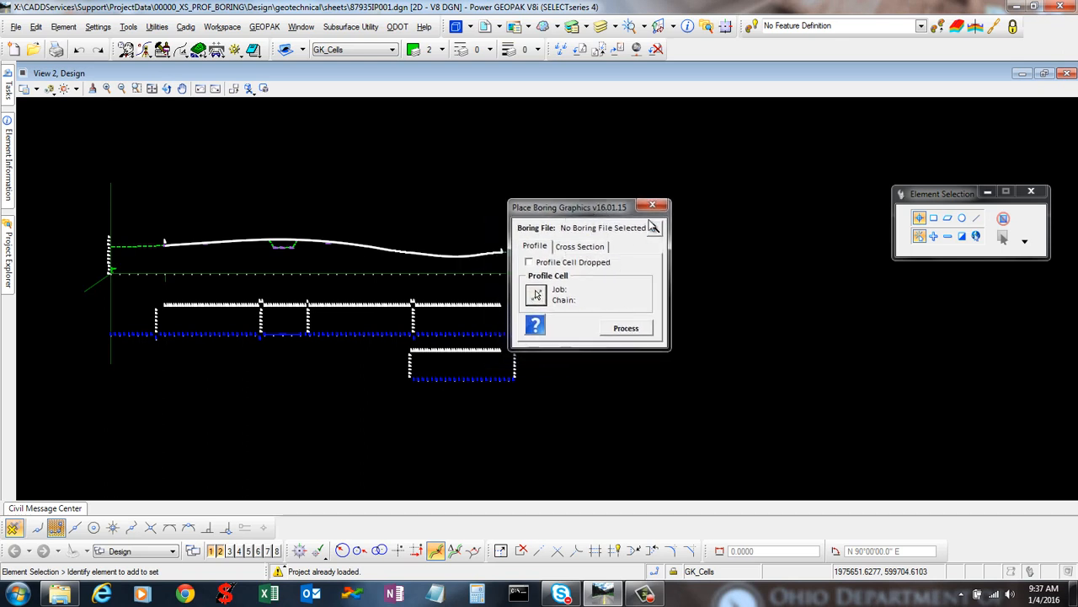
{"action": "left_click_drag", "start_coordinate": [596, 208], "coordinate": [608, 202]}
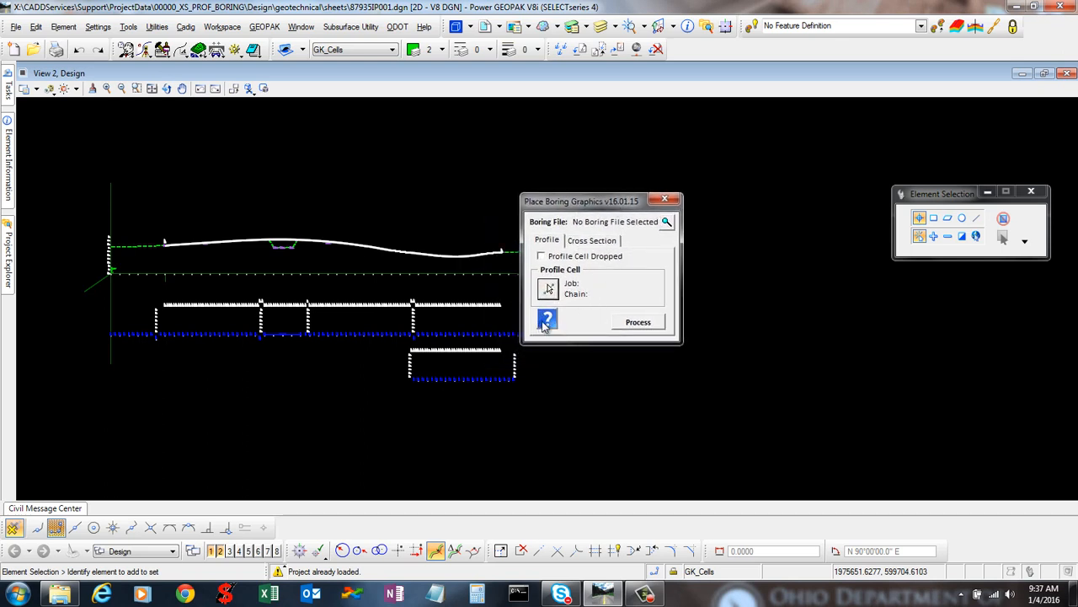
Look through the Place Boring Graphics help document's Boring File, Profile Tab and Cross Section Tab sections, then close it
{"action": "left_click", "coordinate": [549, 321]}
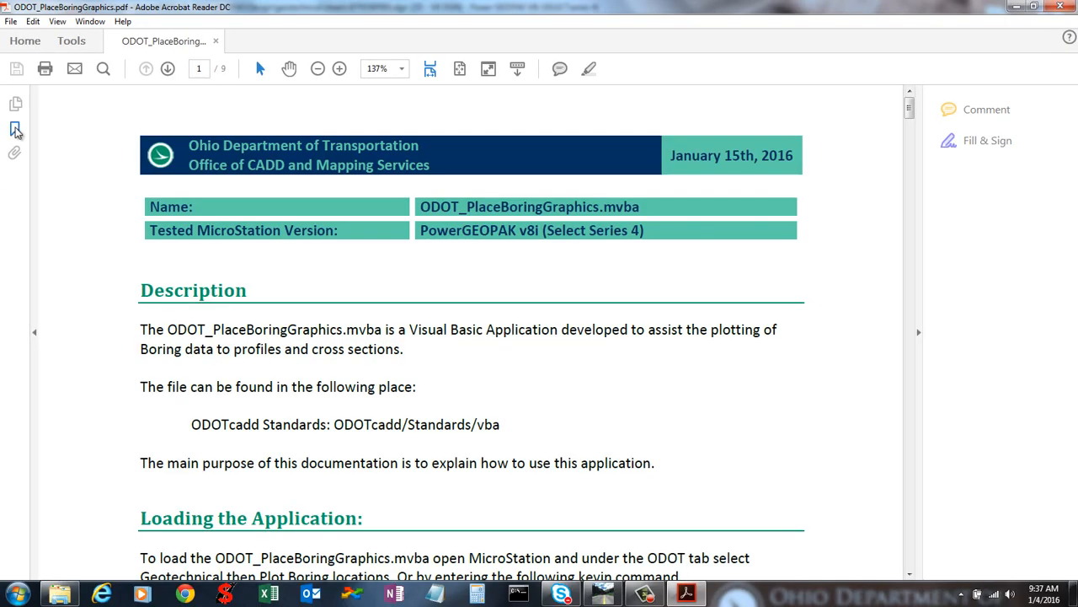
{"action": "left_click", "coordinate": [14, 128]}
{"action": "left_click", "coordinate": [42, 201]}
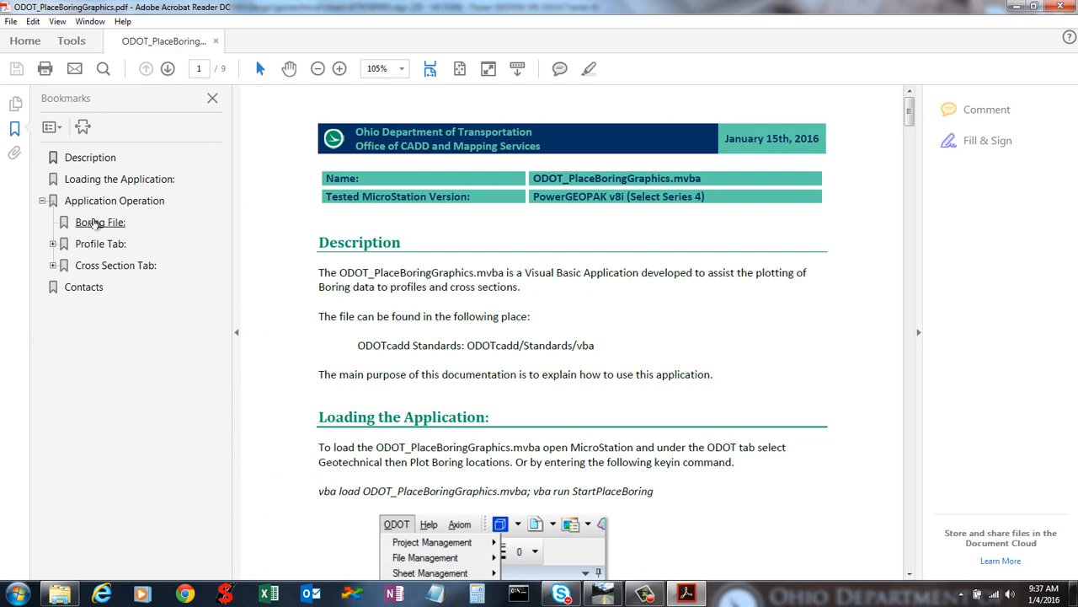
{"action": "left_click", "coordinate": [108, 222]}
{"action": "left_click", "coordinate": [110, 267]}
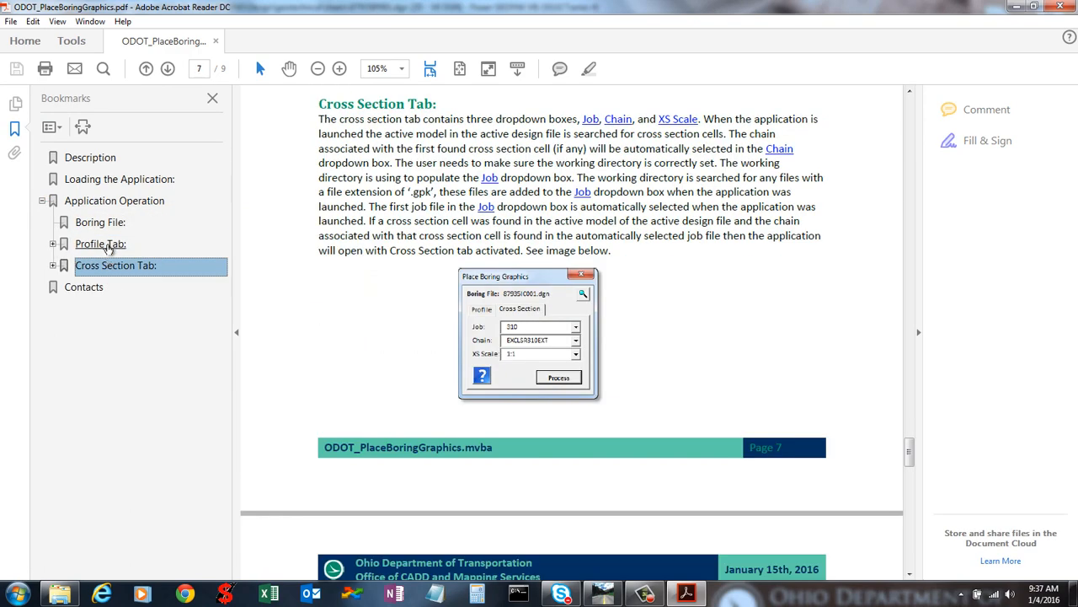
{"action": "left_click", "coordinate": [99, 245]}
{"action": "left_click", "coordinate": [91, 223]}
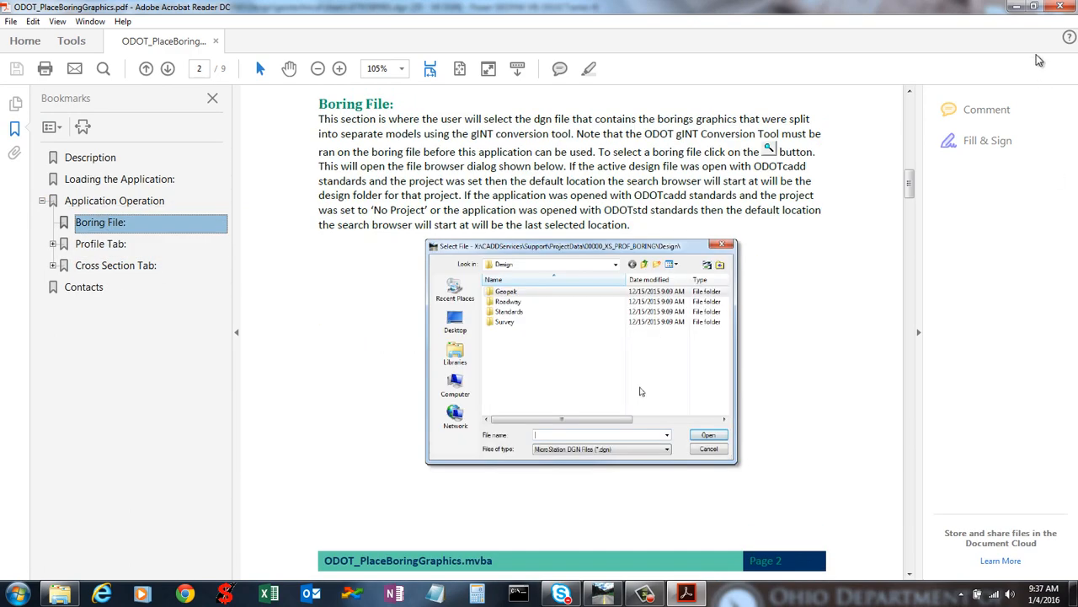
{"action": "left_click", "coordinate": [1059, 6]}
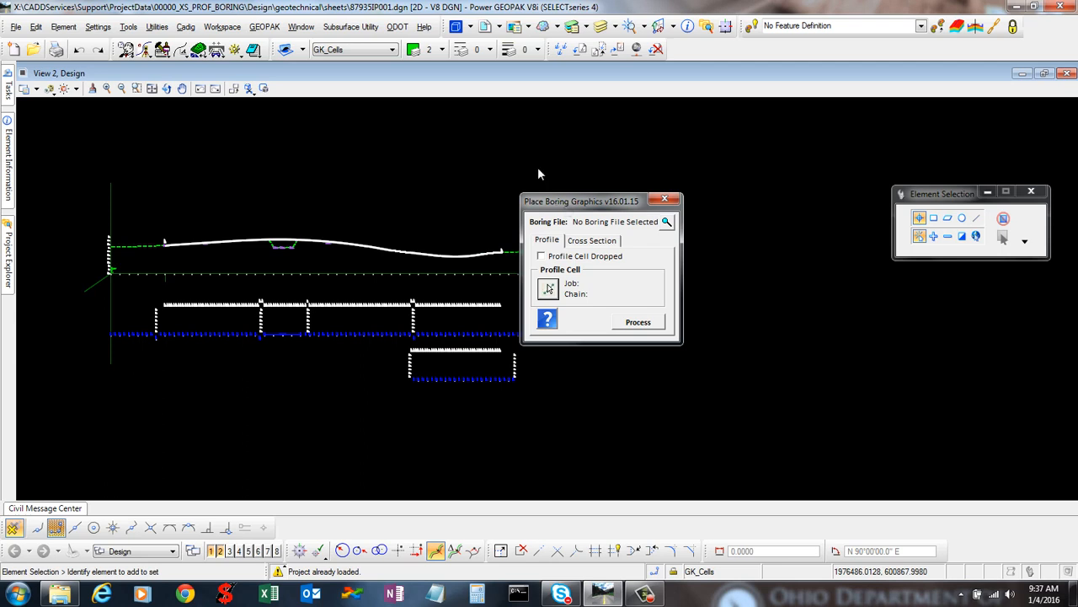
{"action": "left_click", "coordinate": [397, 26]}
{"action": "mouse_move", "coordinate": [422, 98]}
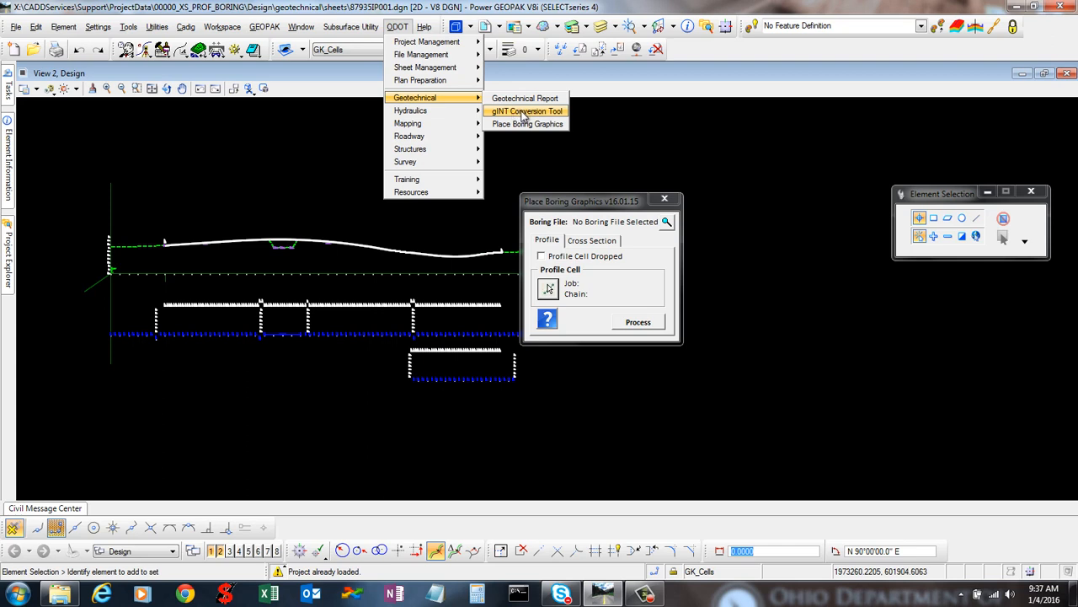
{"action": "left_click", "coordinate": [612, 224]}
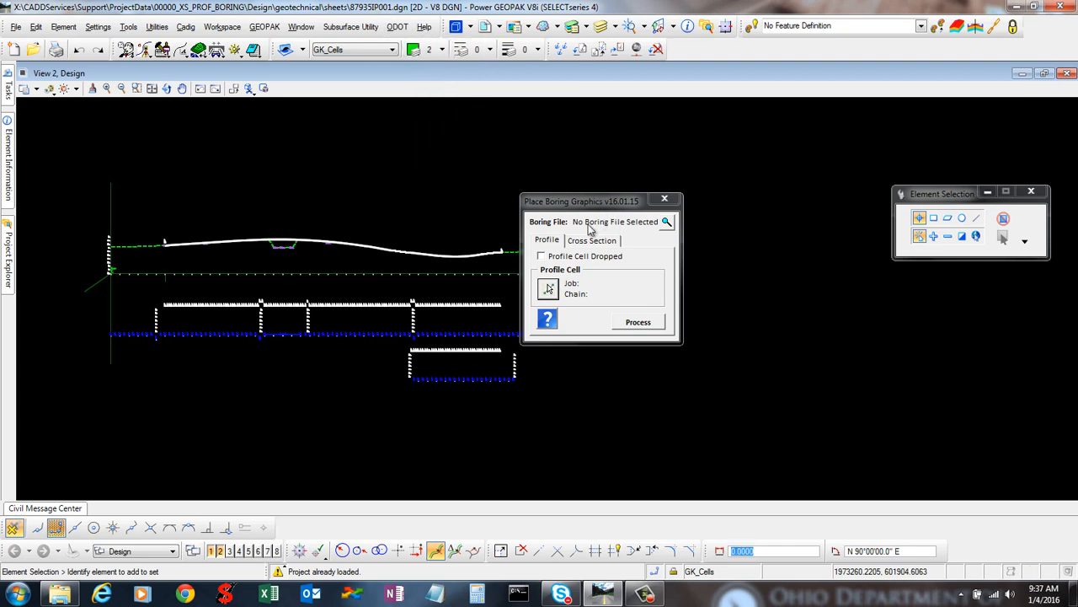
Select 87935IC001.dgn from the project's geotechnical\sheets folder as the boring file
{"action": "left_click", "coordinate": [666, 223]}
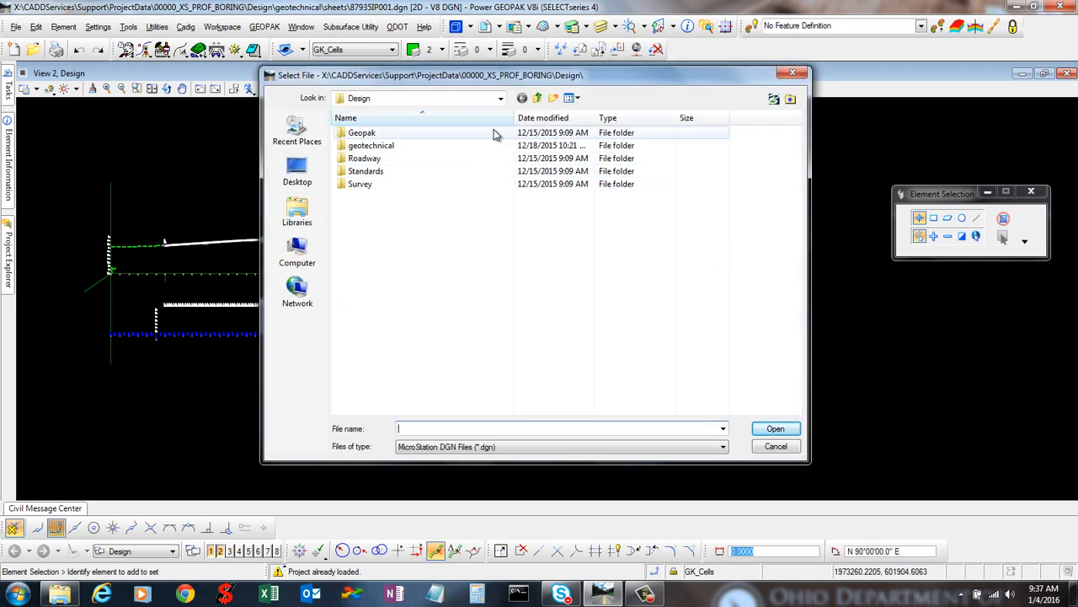
{"action": "double_click", "coordinate": [396, 147]}
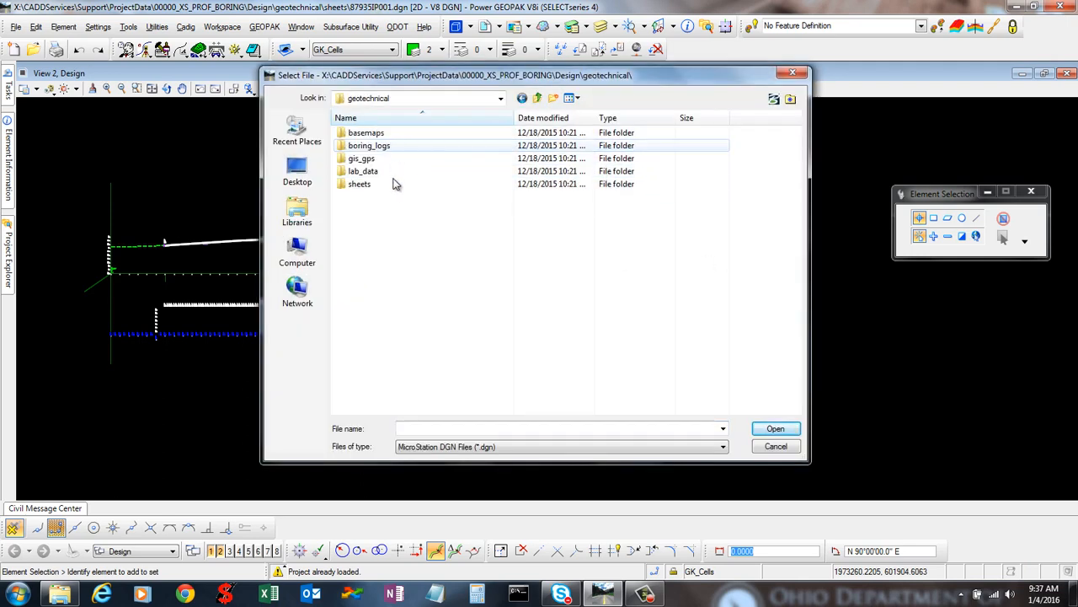
{"action": "double_click", "coordinate": [389, 184]}
{"action": "left_click", "coordinate": [392, 134]}
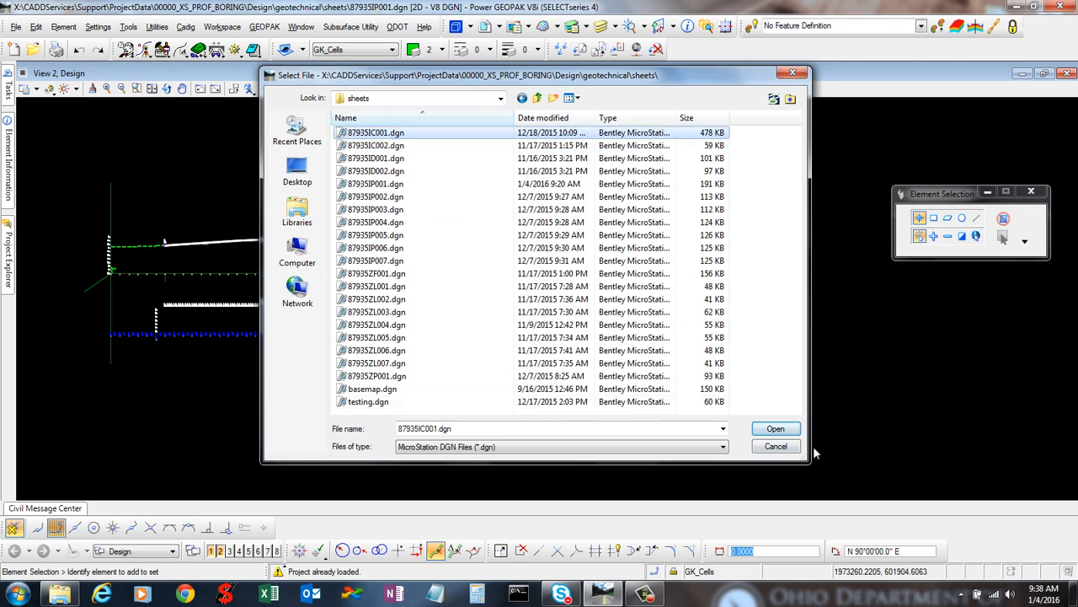
{"action": "left_click", "coordinate": [775, 429]}
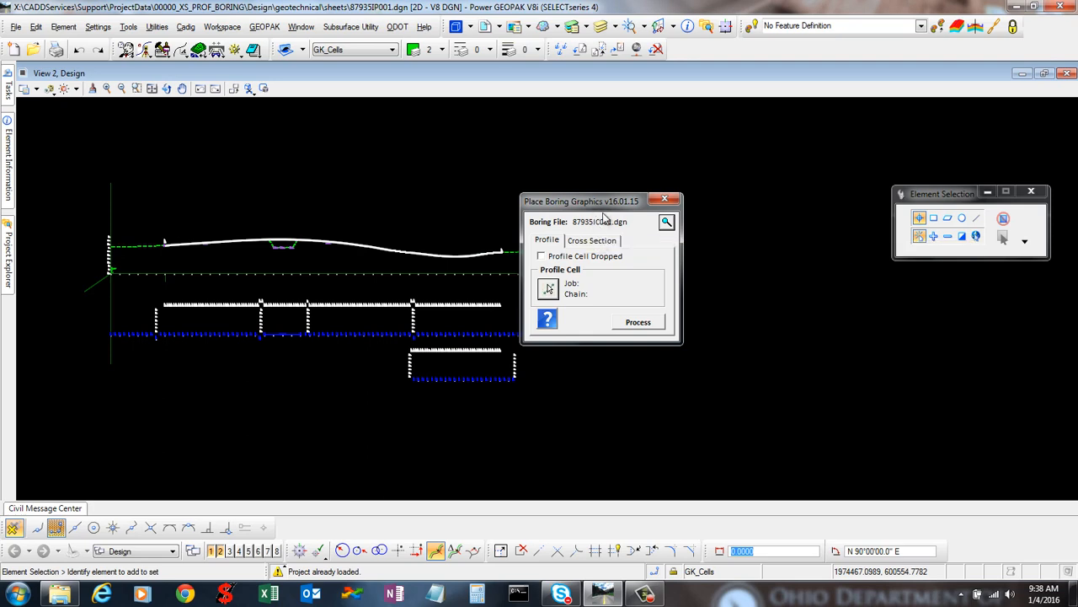
{"action": "left_click", "coordinate": [666, 222]}
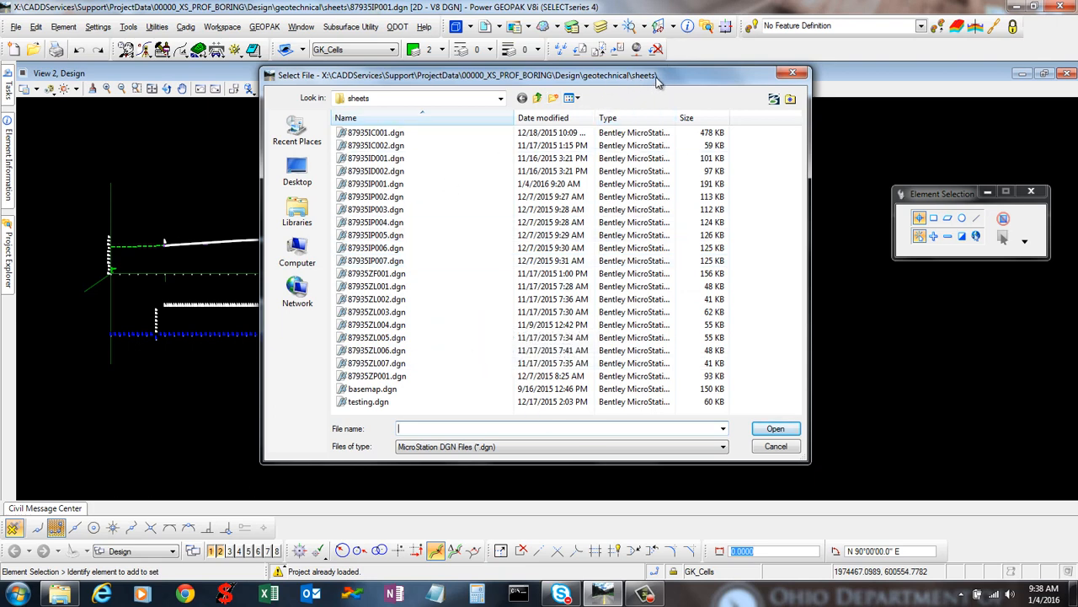
{"action": "left_click", "coordinate": [774, 447]}
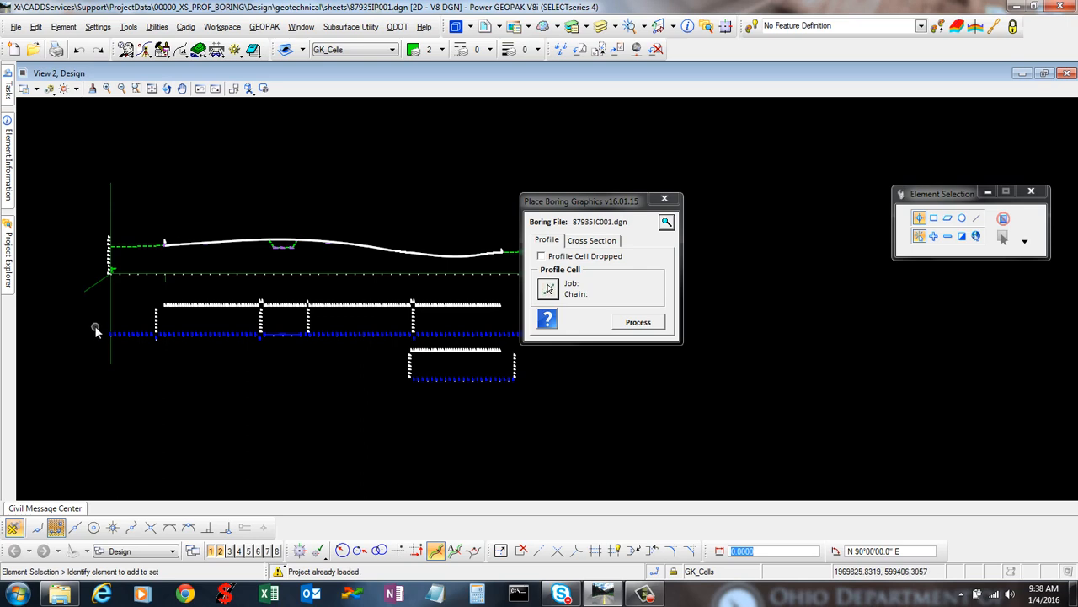
Identify and accept the profile cell at the profile's origin to supply the job and chain
{"action": "scroll", "coordinate": [115, 244], "scroll_direction": "up", "scroll_amount": 4}
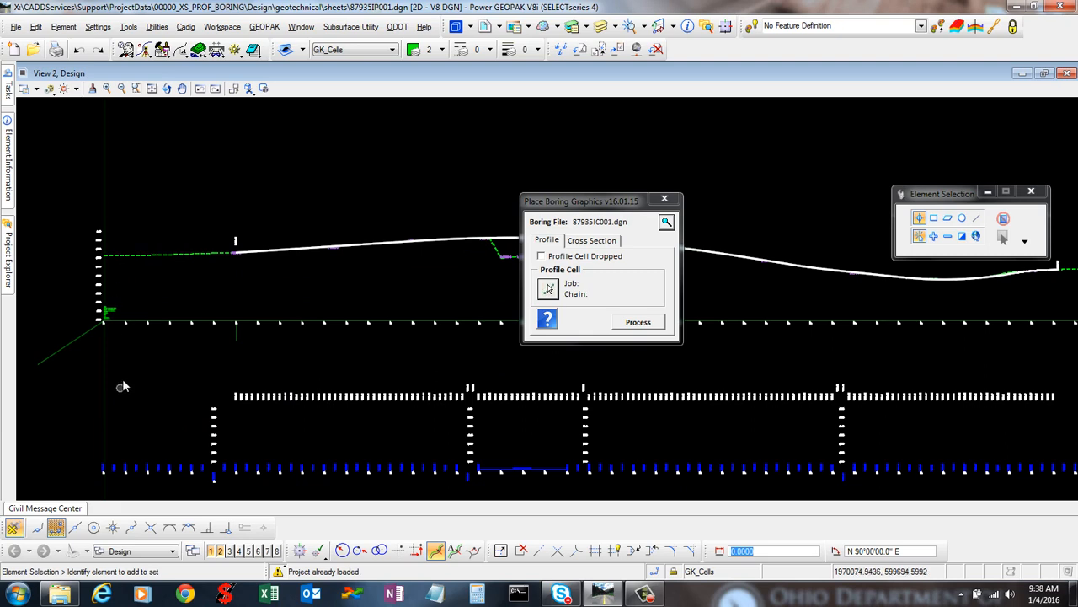
{"action": "scroll", "coordinate": [153, 296], "scroll_direction": "up", "scroll_amount": 5}
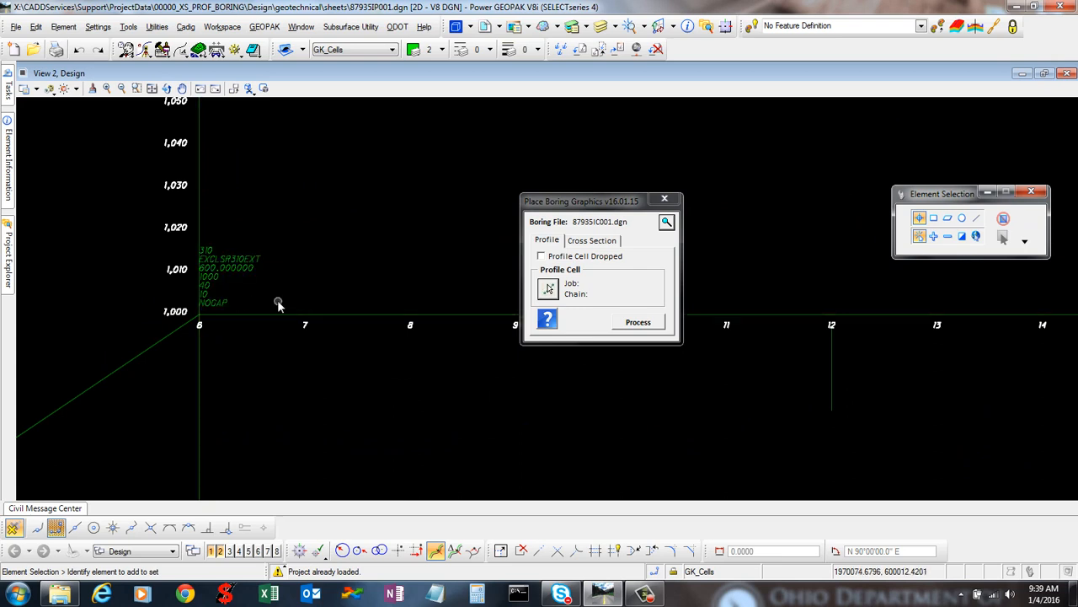
{"action": "scroll", "coordinate": [336, 300], "scroll_direction": "down", "scroll_amount": 4}
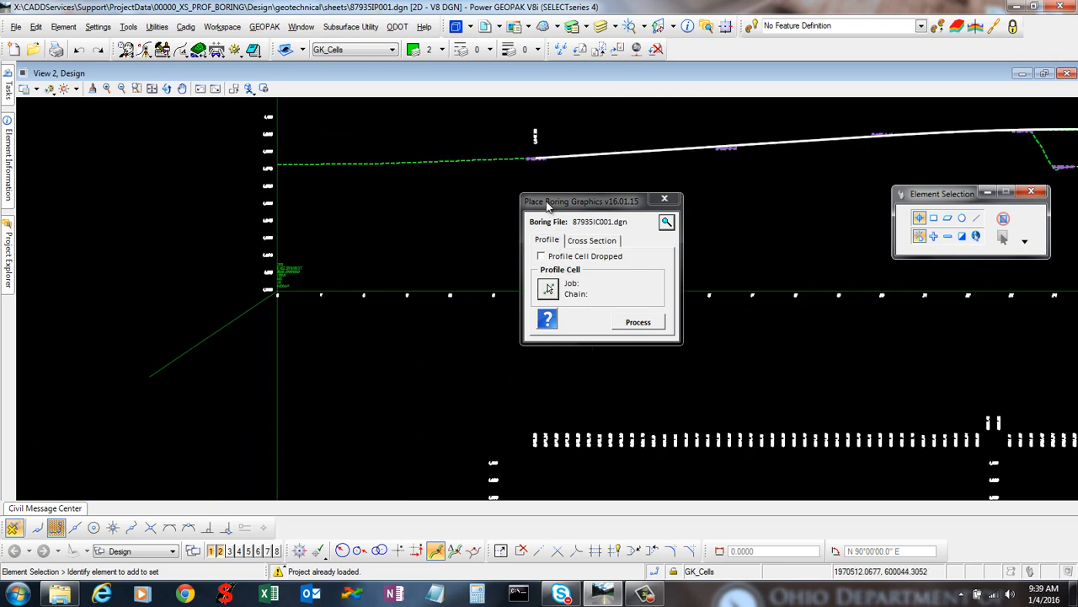
{"action": "left_click_drag", "start_coordinate": [546, 205], "coordinate": [557, 194]}
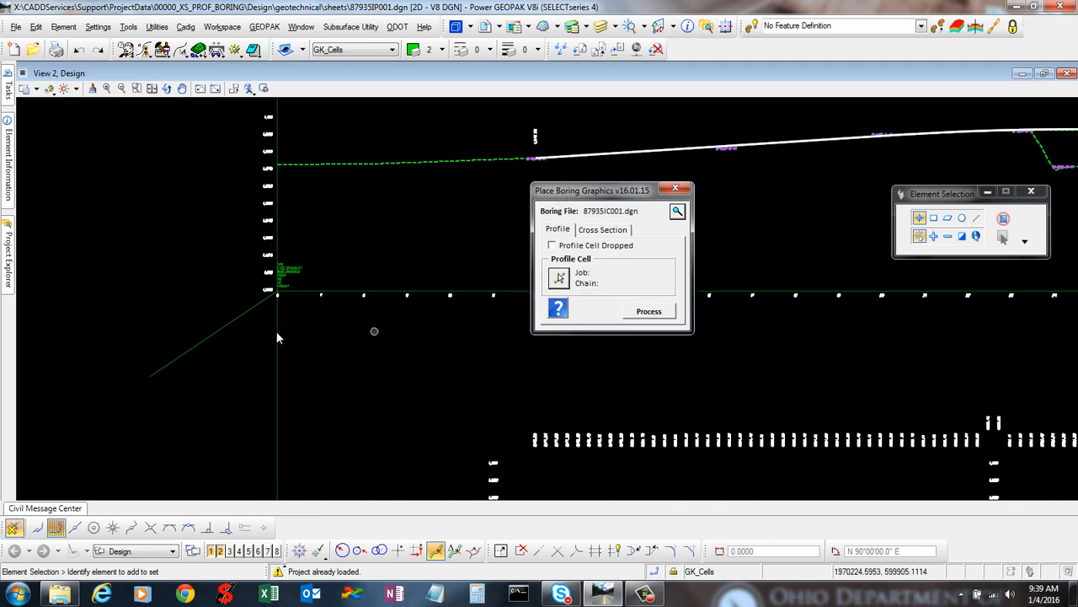
{"action": "left_click", "coordinate": [558, 280]}
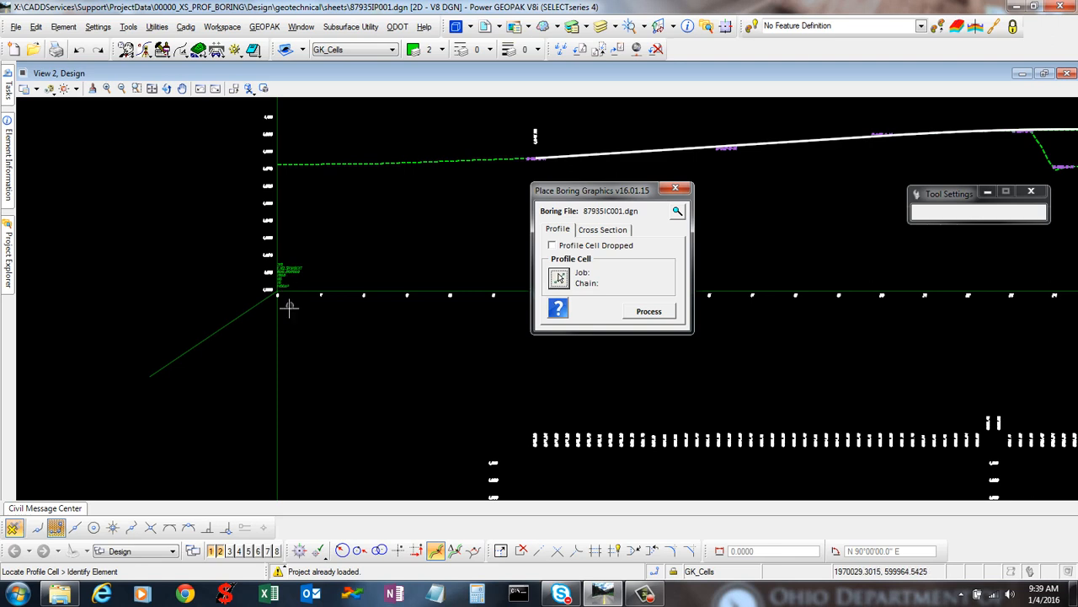
{"action": "left_click", "coordinate": [277, 324]}
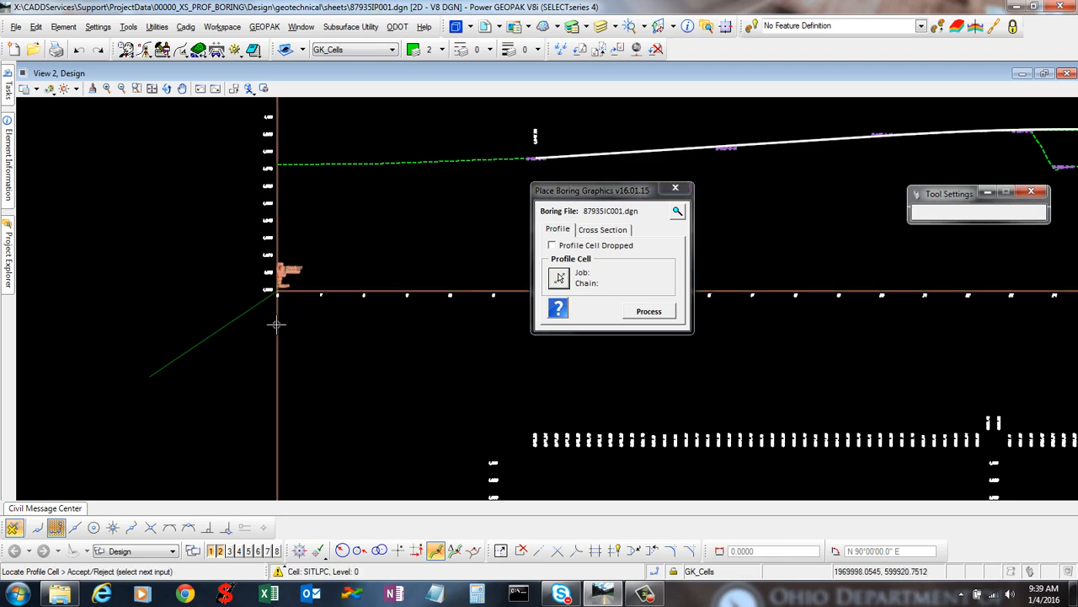
{"action": "left_click", "coordinate": [233, 271]}
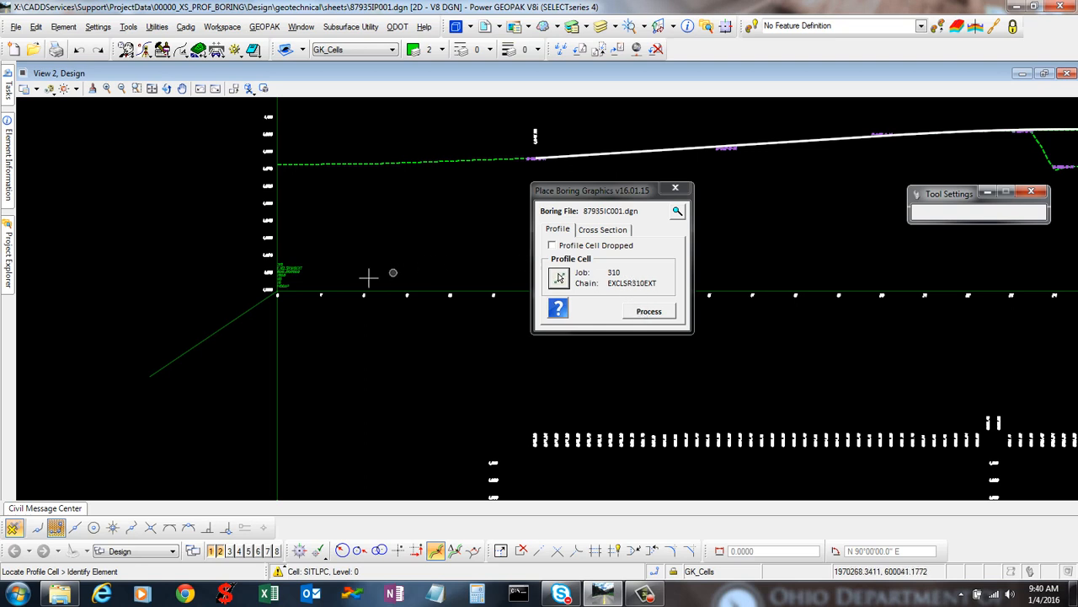
Enable the Profile Cell Dropped option and choose the chain EXCLSR310EXT
{"action": "left_click", "coordinate": [553, 246]}
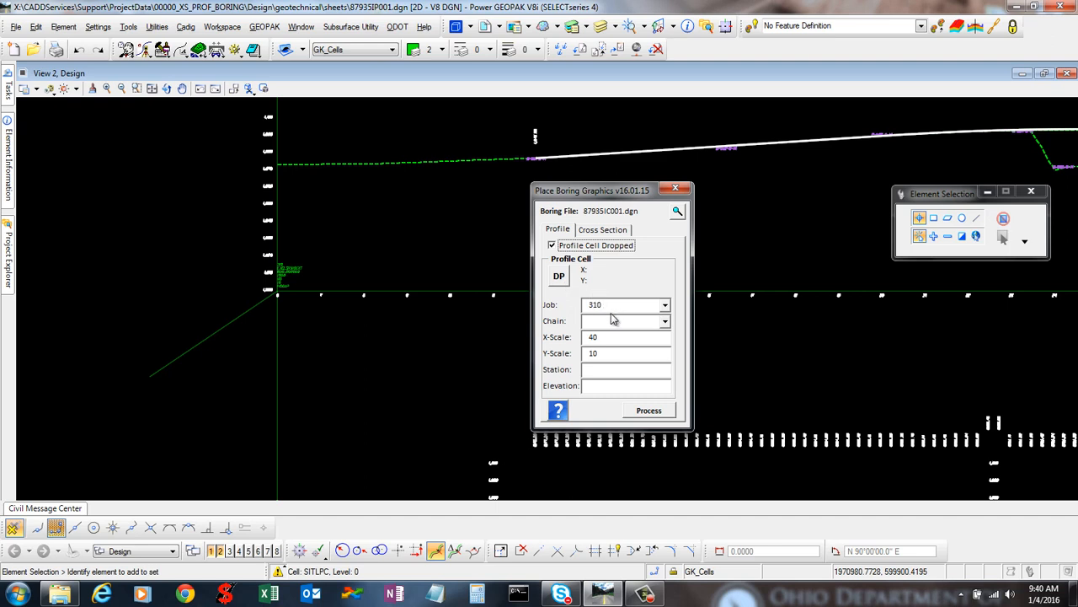
{"action": "left_click", "coordinate": [665, 322]}
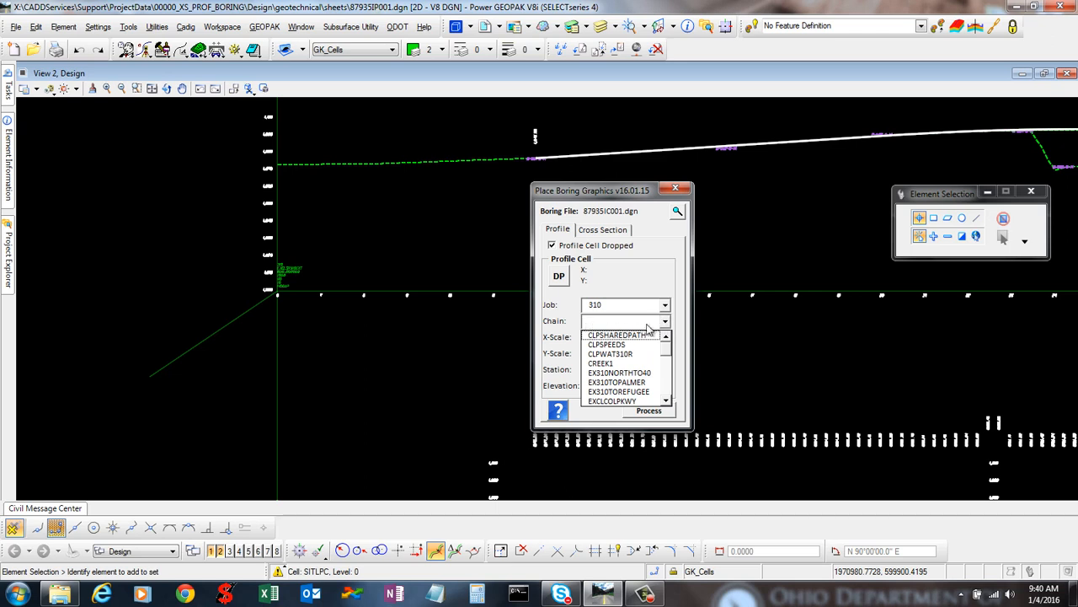
{"action": "scroll", "coordinate": [665, 357], "scroll_direction": "down", "scroll_amount": 2}
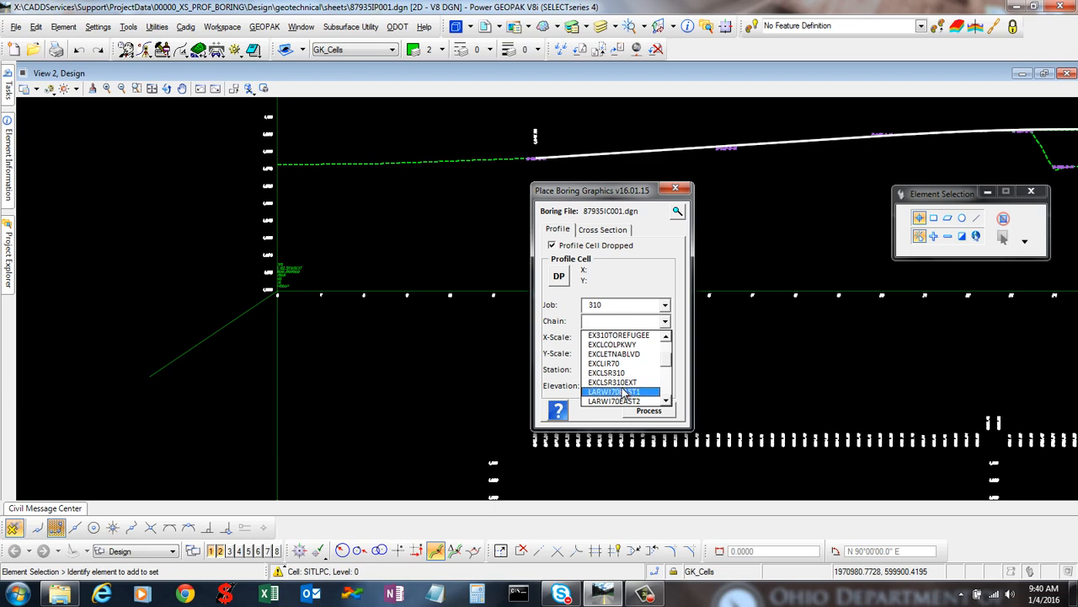
{"action": "left_click", "coordinate": [624, 383]}
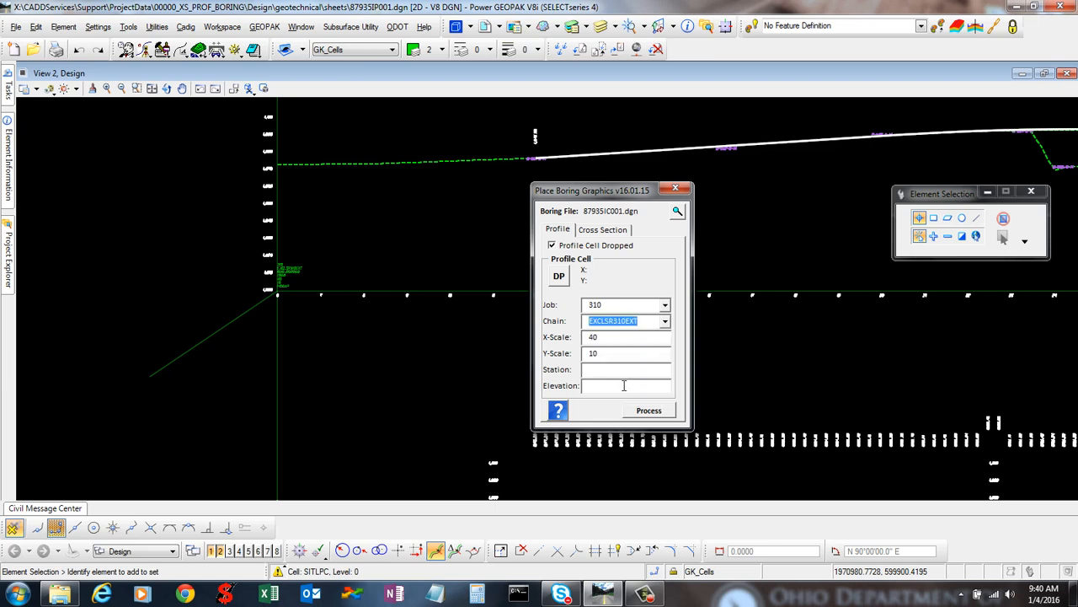
Try to enter the non-numeric value 40s as the X-Scale
{"action": "left_click", "coordinate": [599, 338]}
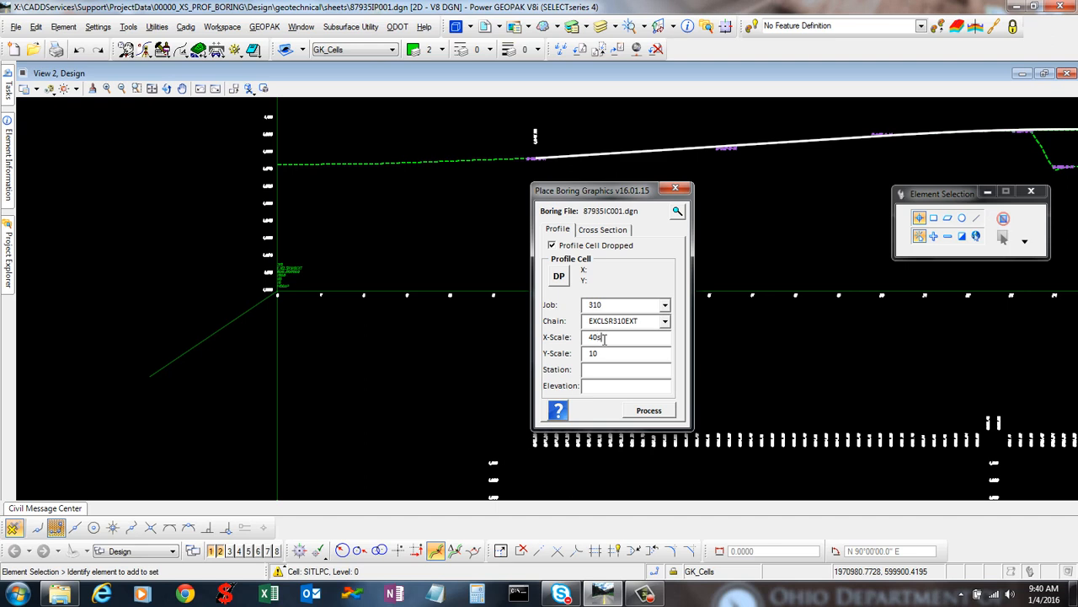
{"action": "left_click", "coordinate": [608, 354]}
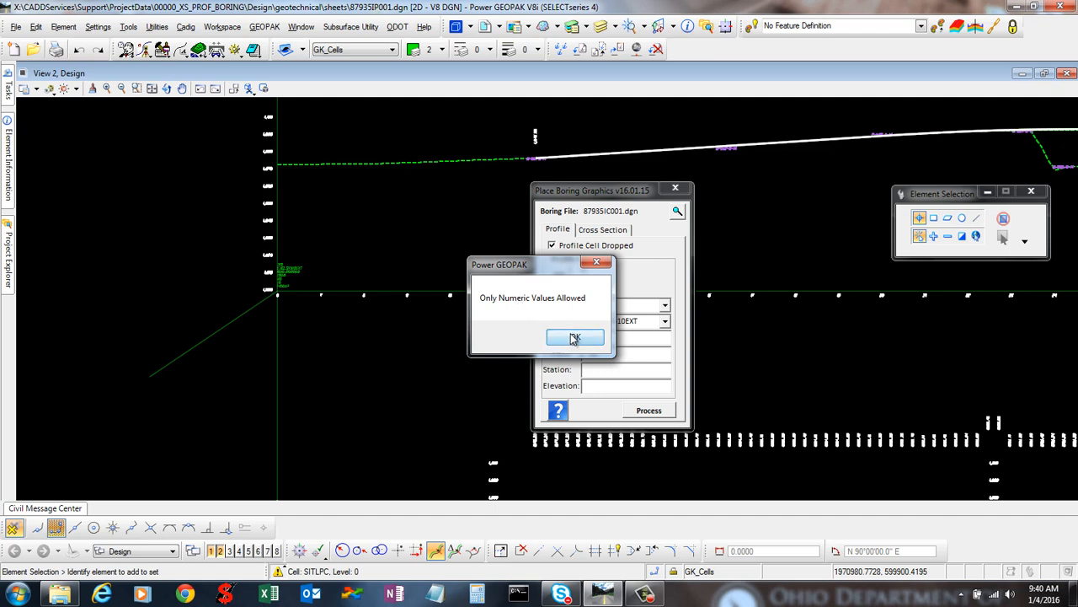
{"action": "left_click", "coordinate": [574, 338]}
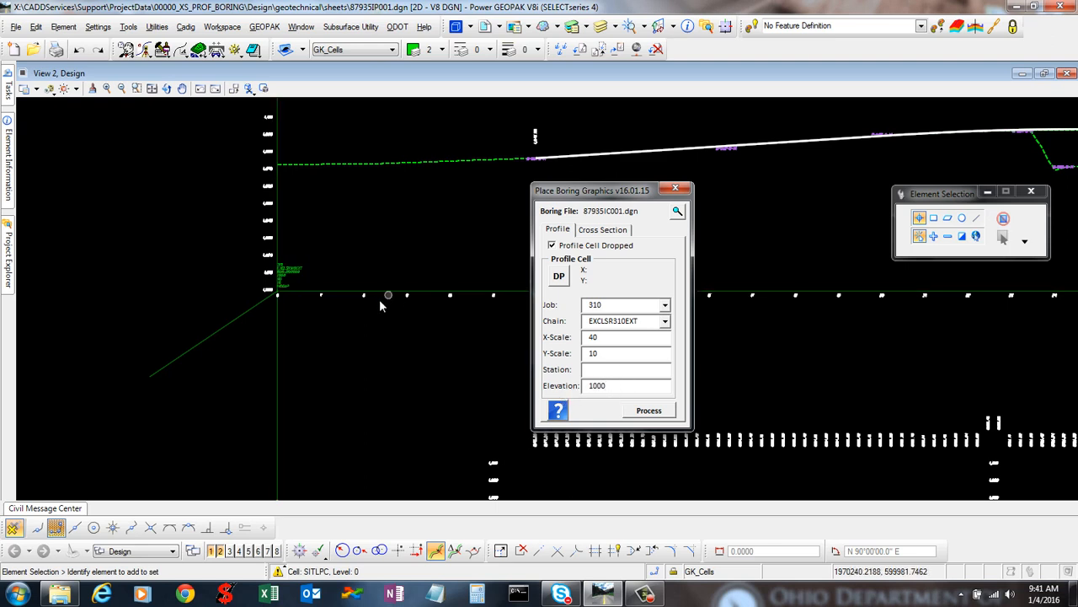
Set the profile's elevation to 1000 and its station to 6+00, matching the labels at the profile origin
{"action": "scroll", "coordinate": [281, 300], "scroll_direction": "up", "scroll_amount": 5}
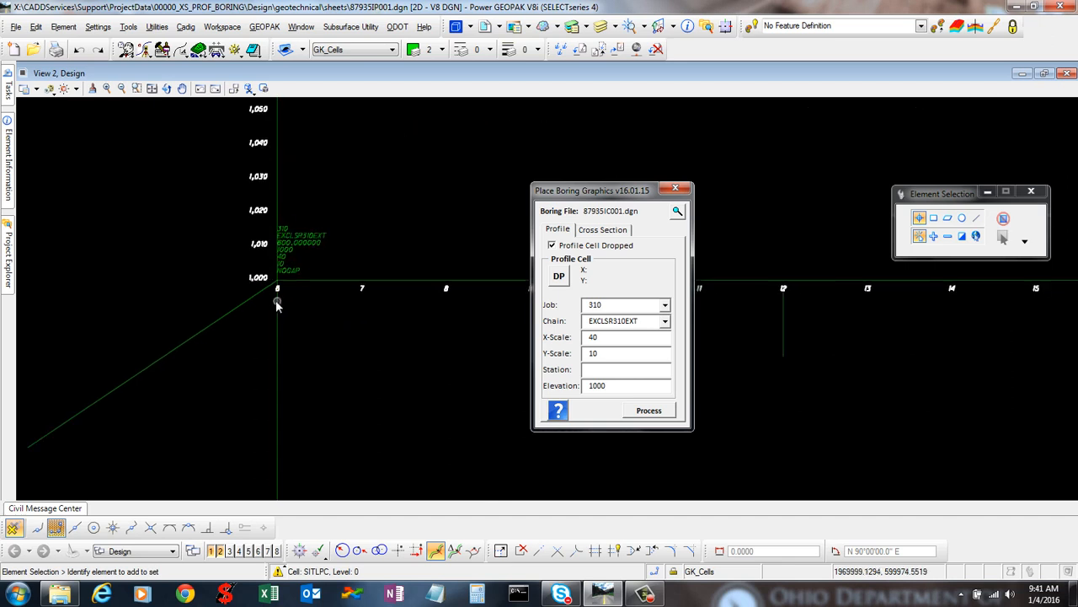
{"action": "scroll", "coordinate": [273, 301], "scroll_direction": "up", "scroll_amount": 3}
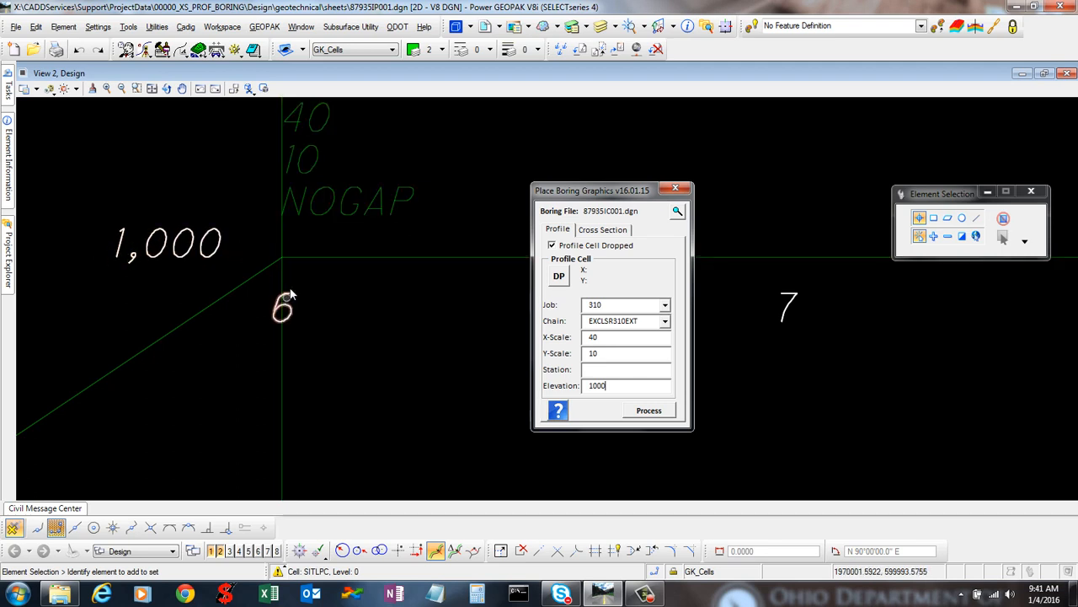
{"action": "left_click", "coordinate": [594, 369]}
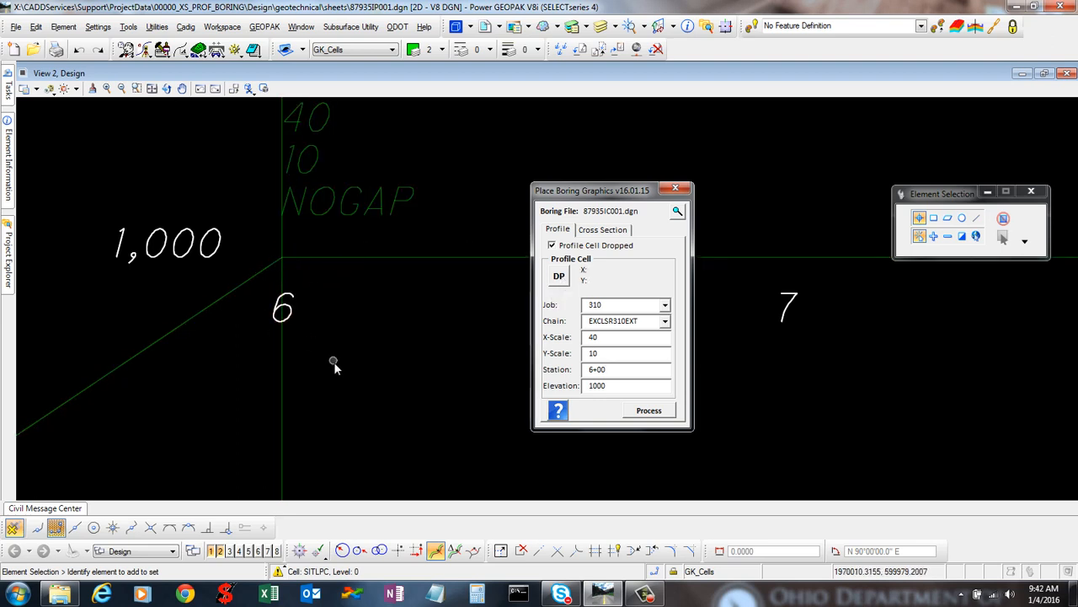
Define the profile cell's origin point at the intersection of the station 6 and elevation 1,000 axis lines
{"action": "scroll", "coordinate": [334, 364], "scroll_direction": "down", "scroll_amount": 3}
{"action": "scroll", "coordinate": [334, 364], "scroll_direction": "up", "scroll_amount": 1}
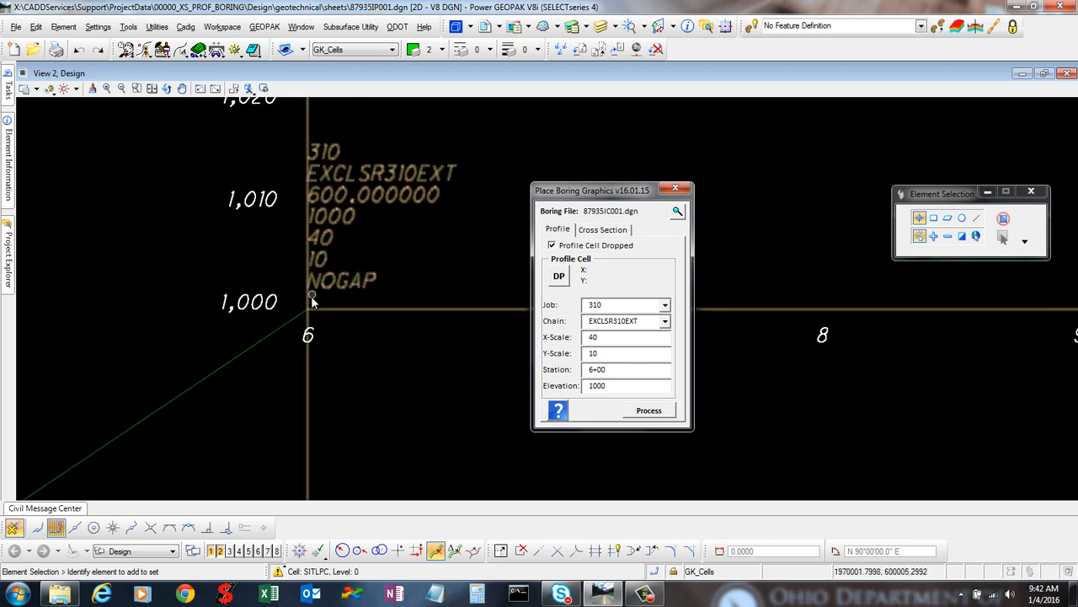
{"action": "left_click", "coordinate": [558, 278]}
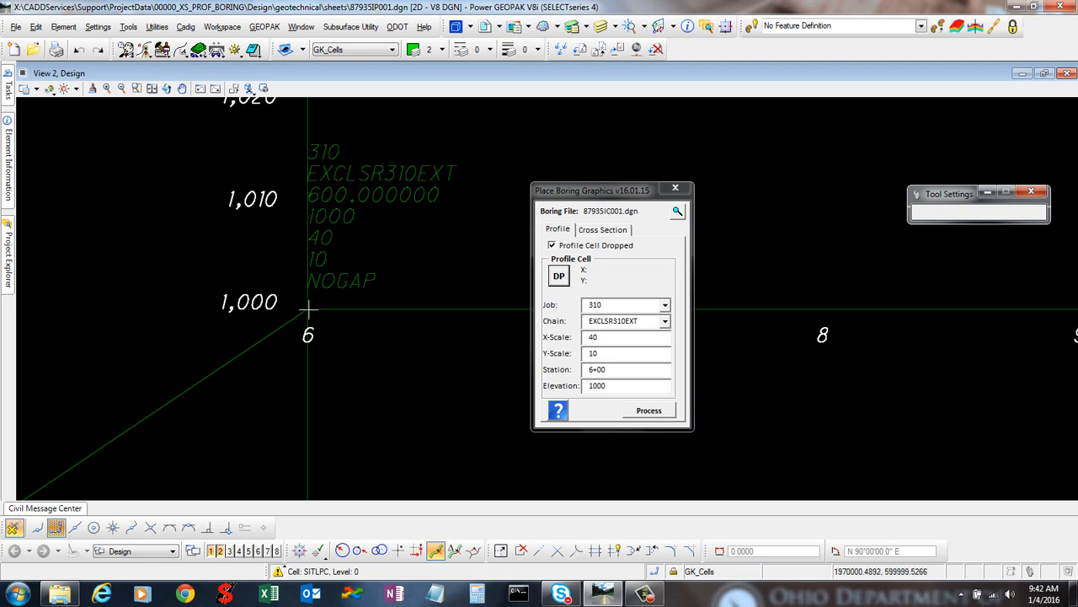
{"action": "scroll", "coordinate": [308, 316], "scroll_direction": "up", "scroll_amount": 3}
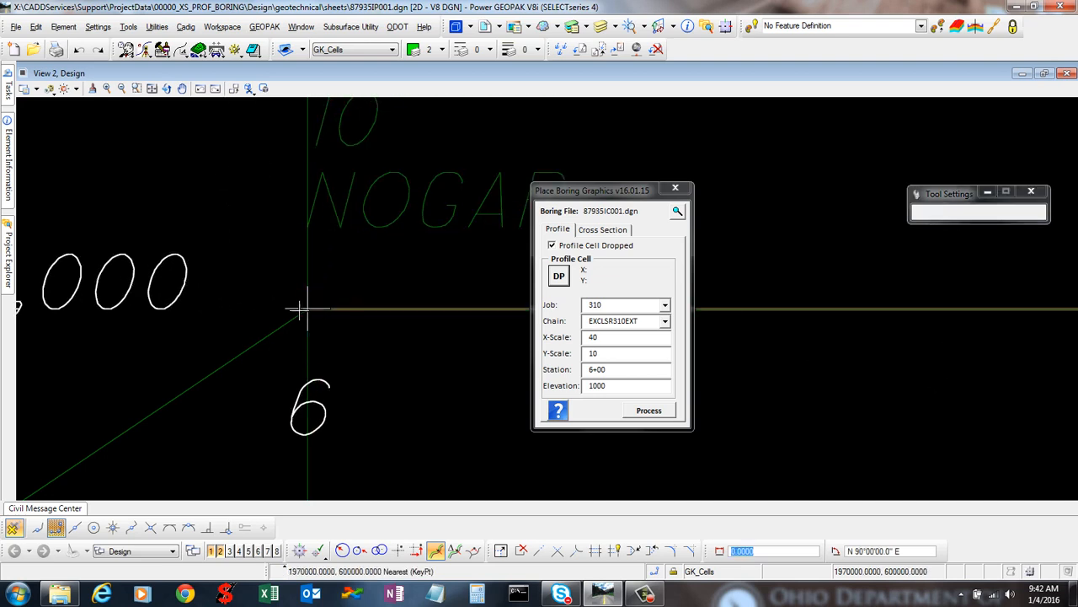
{"action": "scroll", "coordinate": [303, 305], "scroll_direction": "down", "scroll_amount": 2}
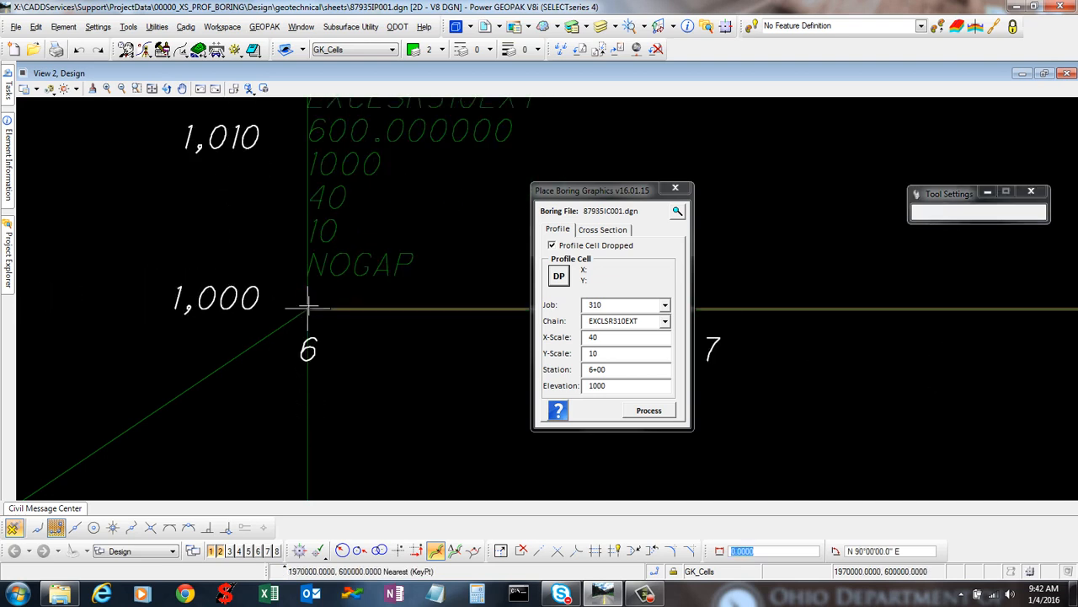
{"action": "left_click", "coordinate": [352, 332]}
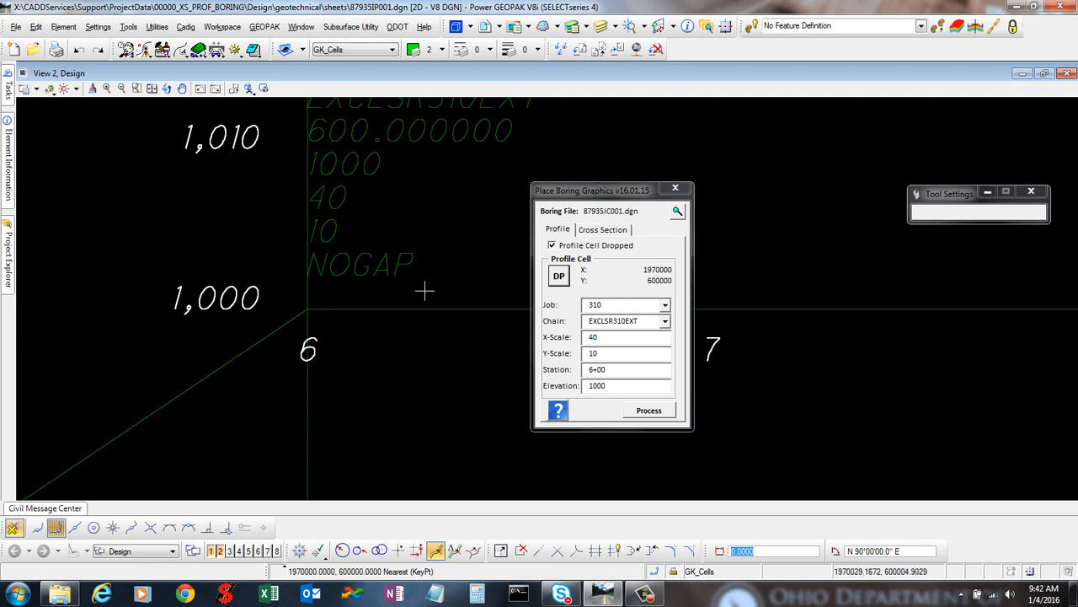
Turn off Profile Cell Dropped and process the borings onto the profile using the identified profile cell
{"action": "scroll", "coordinate": [424, 291], "scroll_direction": "down", "scroll_amount": 5}
{"action": "middle_click_drag", "start_coordinate": [483, 275], "coordinate": [304, 309]}
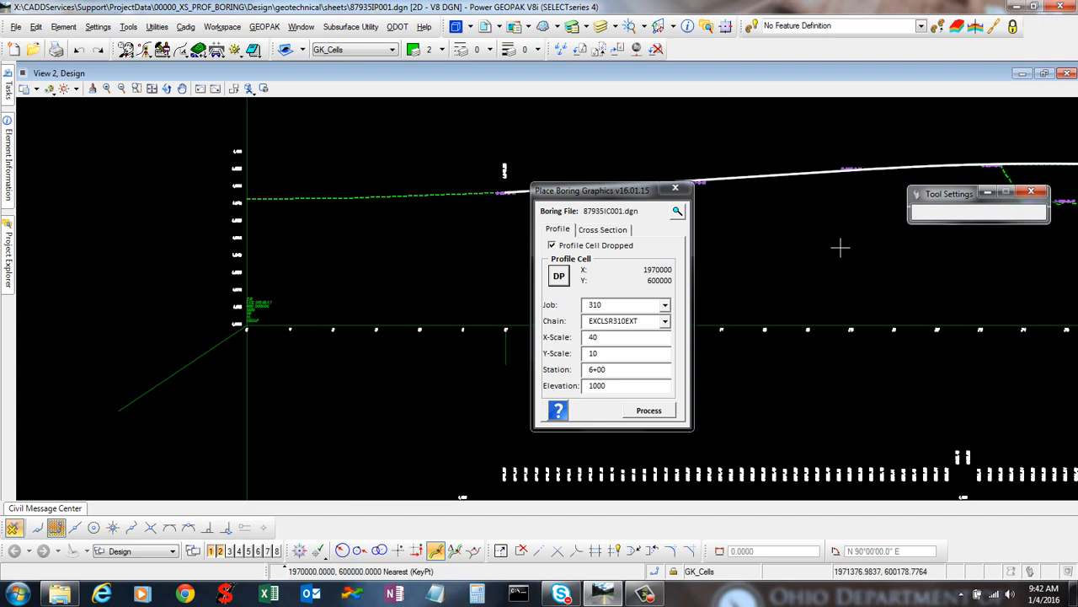
{"action": "left_click", "coordinate": [554, 246]}
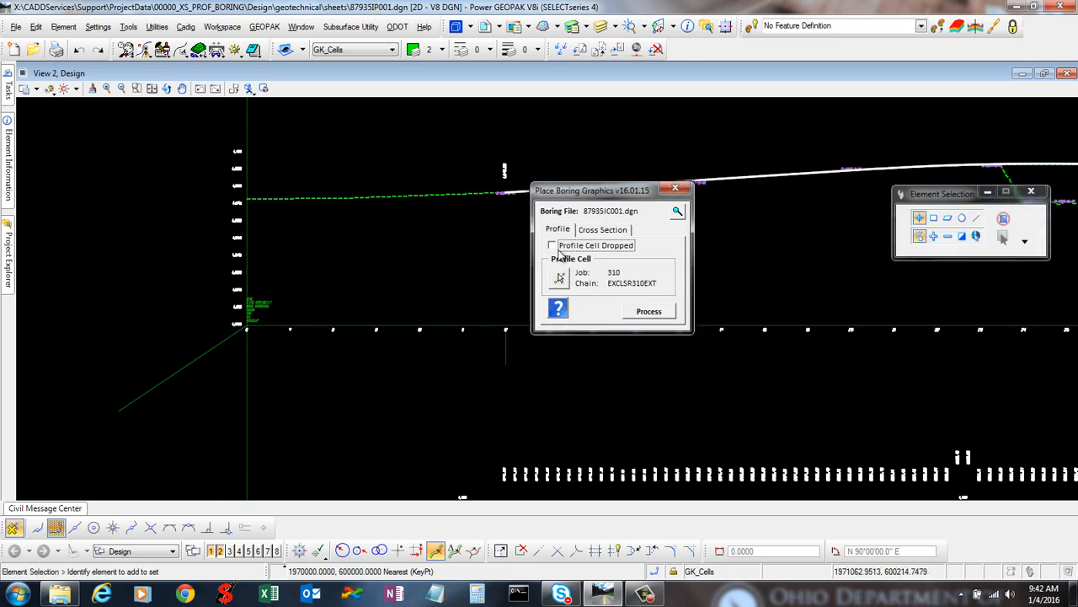
{"action": "left_click", "coordinate": [554, 246]}
{"action": "left_click", "coordinate": [553, 246]}
{"action": "left_click", "coordinate": [660, 313]}
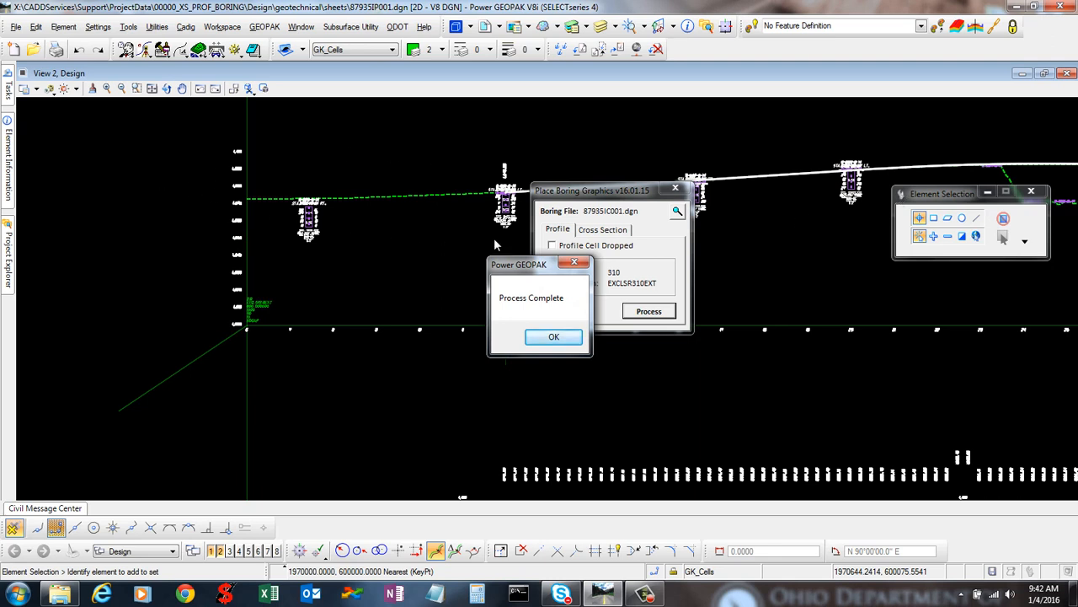
{"action": "left_click", "coordinate": [551, 337]}
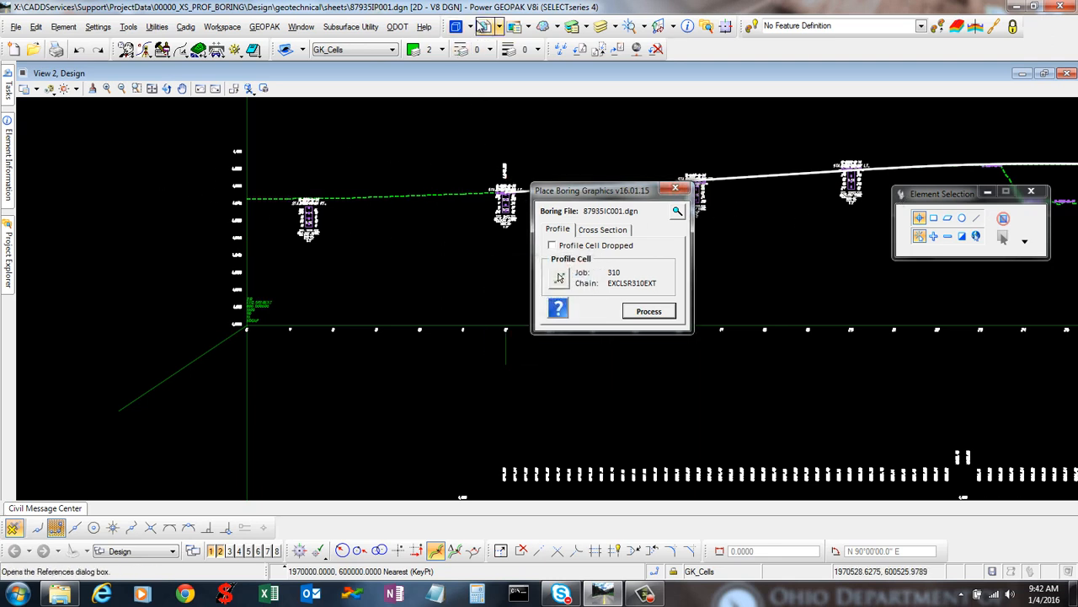
Open the References dialog and enlarge it to list all the boring profile attachments
{"action": "left_click", "coordinate": [483, 26]}
{"action": "left_click_drag", "start_coordinate": [674, 266], "coordinate": [629, 198]}
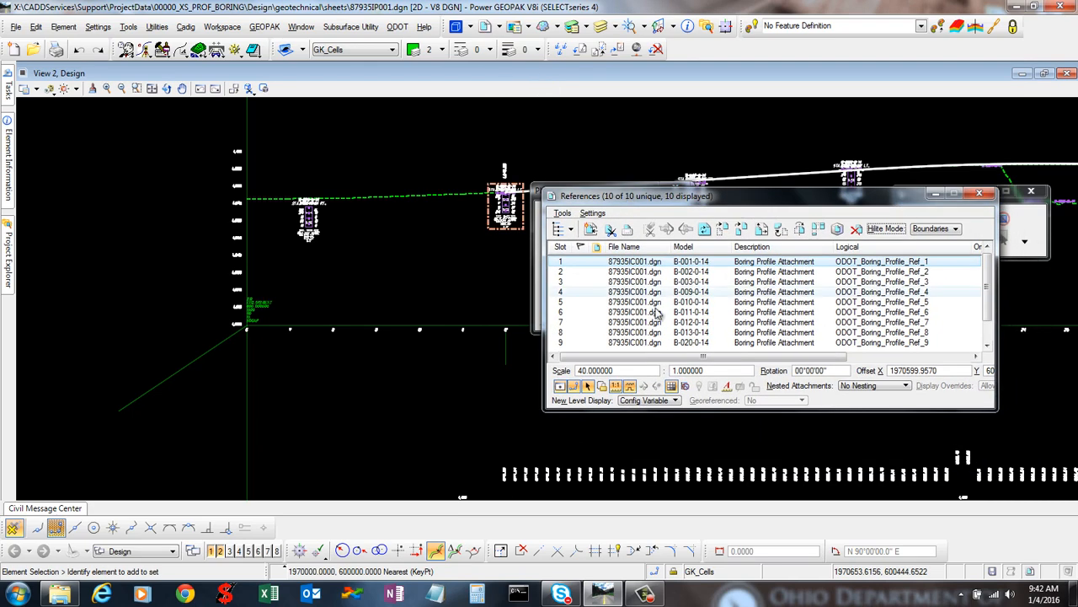
{"action": "left_click_drag", "start_coordinate": [687, 412], "coordinate": [688, 481]}
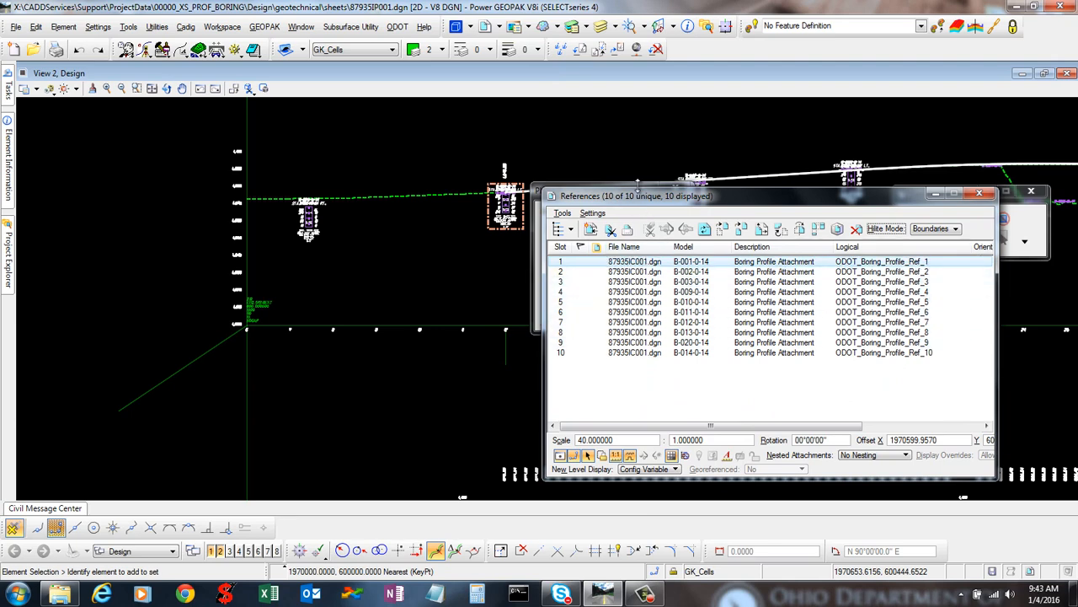
{"action": "left_click_drag", "start_coordinate": [647, 196], "coordinate": [658, 226]}
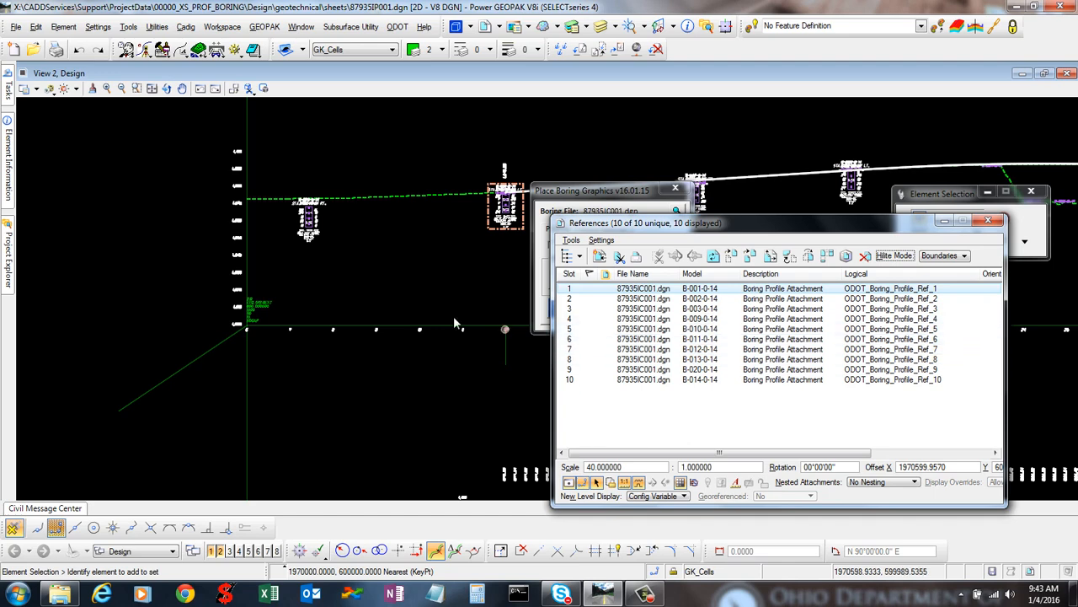
Highlight the B-001-0-14 reference and examine its boundary and boring graphics on the profile
{"action": "left_click", "coordinate": [391, 274]}
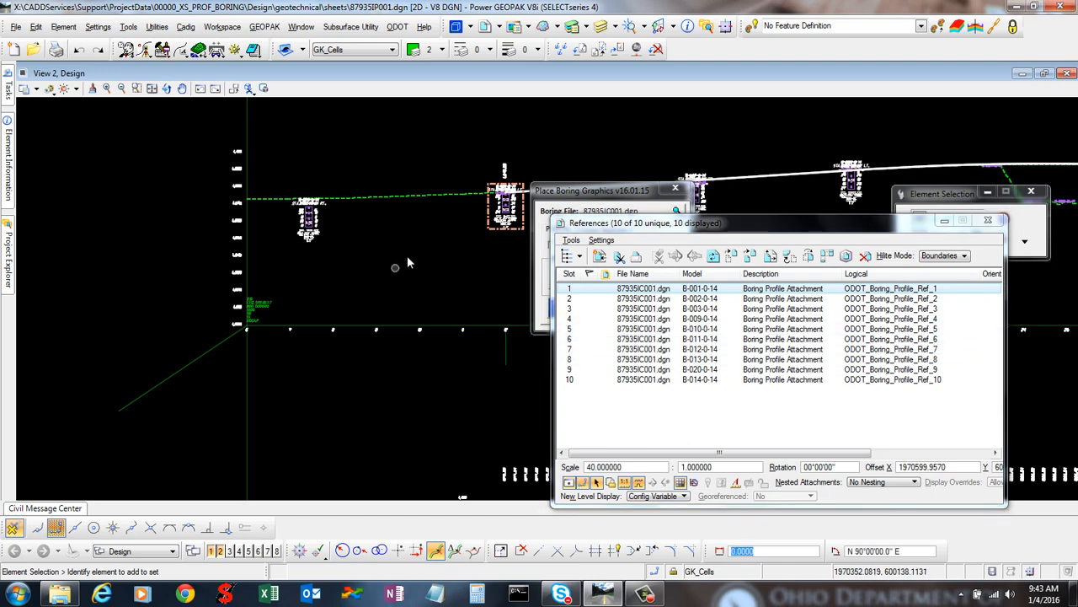
{"action": "left_click", "coordinate": [606, 299]}
{"action": "scroll", "coordinate": [487, 234], "scroll_direction": "up", "scroll_amount": 2}
{"action": "middle_click_drag", "start_coordinate": [487, 232], "coordinate": [296, 259]}
{"action": "scroll", "coordinate": [339, 198], "scroll_direction": "up", "scroll_amount": 4}
{"action": "left_click", "coordinate": [611, 288]}
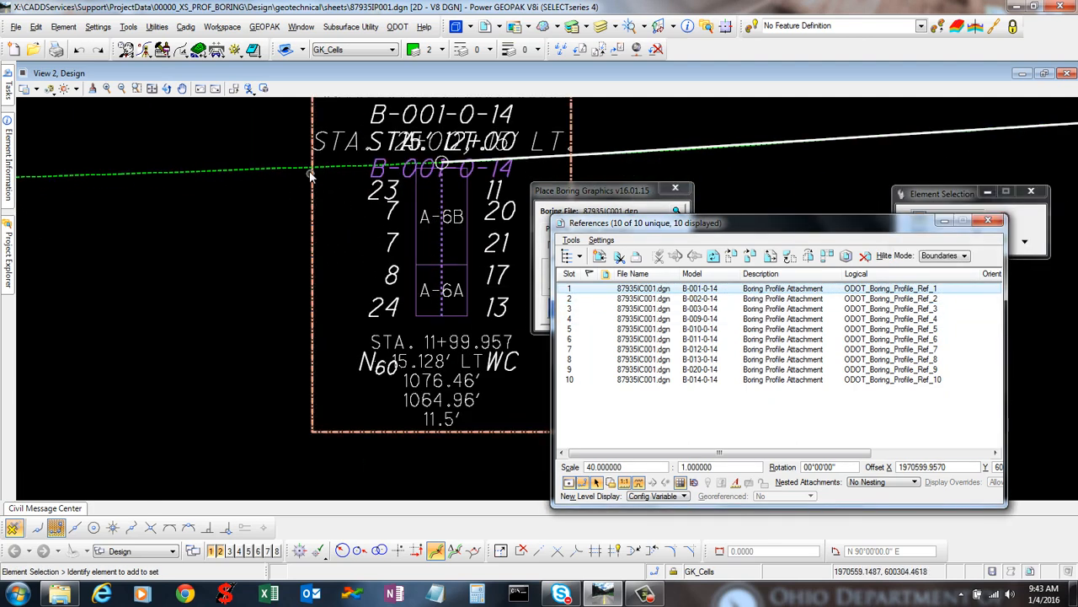
{"action": "middle_click_drag", "start_coordinate": [360, 209], "coordinate": [339, 199]}
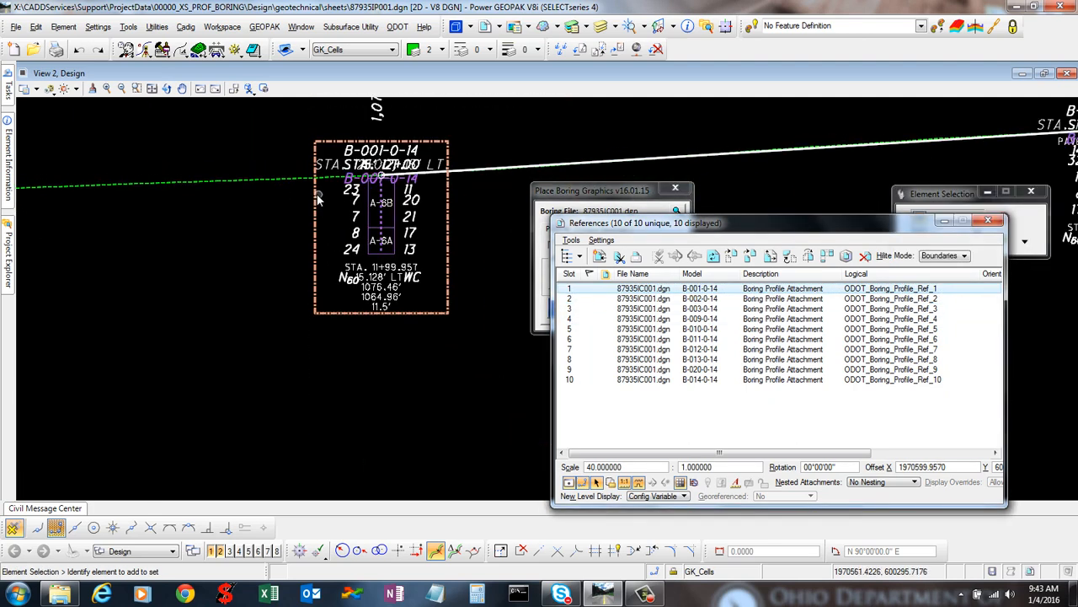
Detach all the boring profile references, from B-001-0-14 through B-014-0-14
{"action": "left_click", "coordinate": [608, 395]}
{"action": "left_click", "coordinate": [614, 289]}
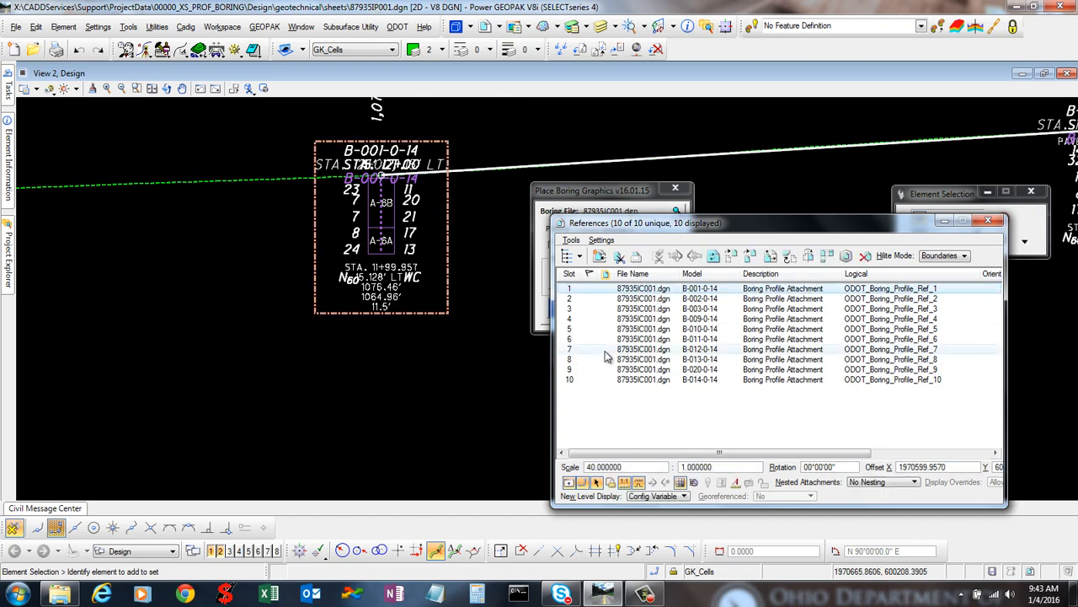
{"action": "left_click", "coordinate": [612, 380], "text": "shift"}
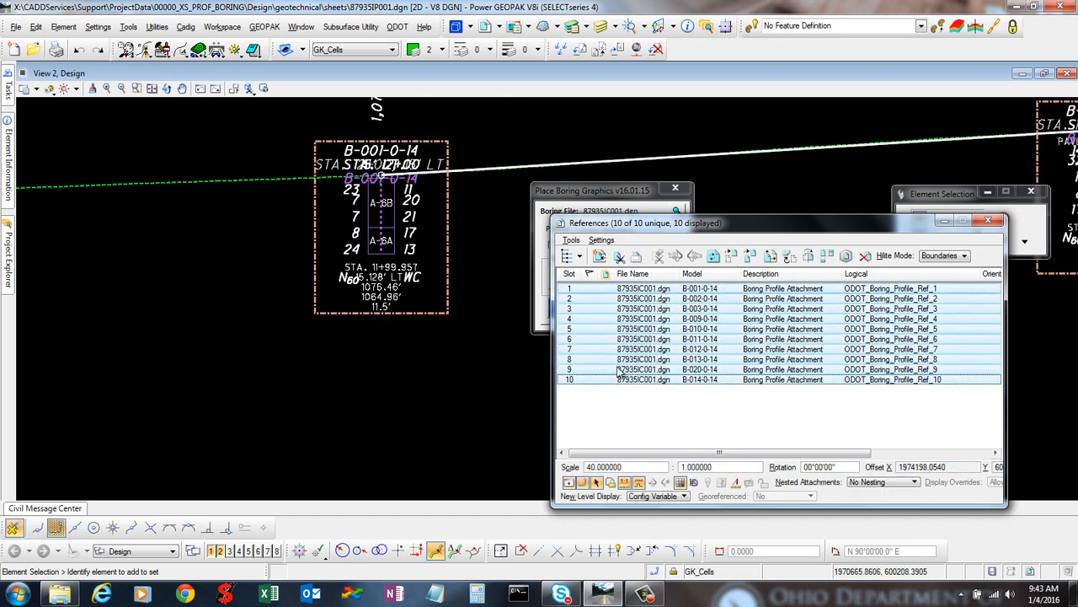
{"action": "left_click", "coordinate": [865, 257]}
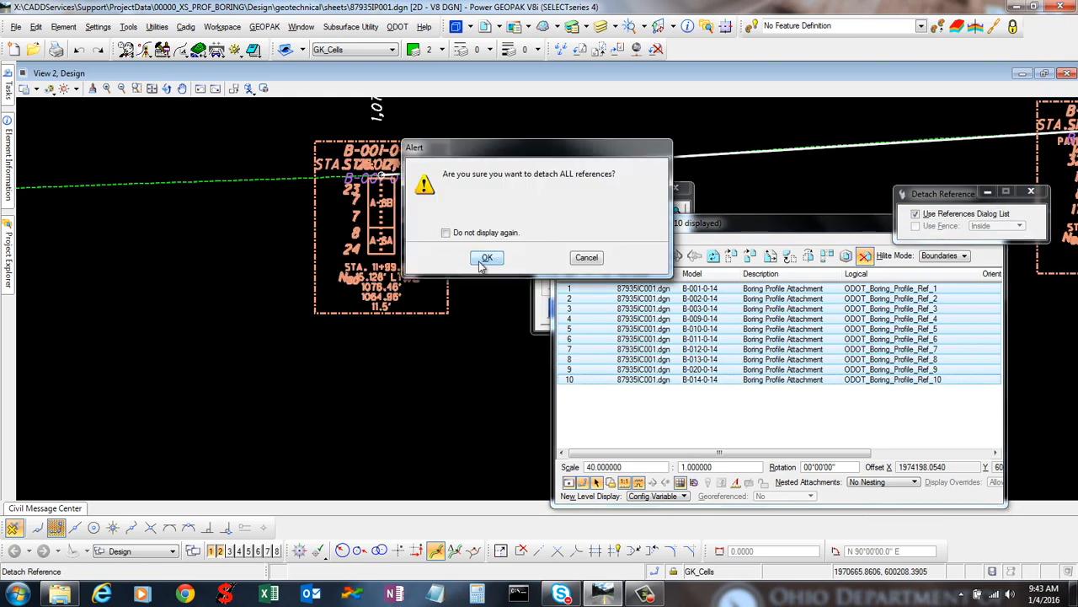
{"action": "left_click", "coordinate": [486, 260]}
Enable Profile Cell Dropped and process the borings onto the profile with the manually entered profile settings
{"action": "left_click", "coordinate": [569, 184]}
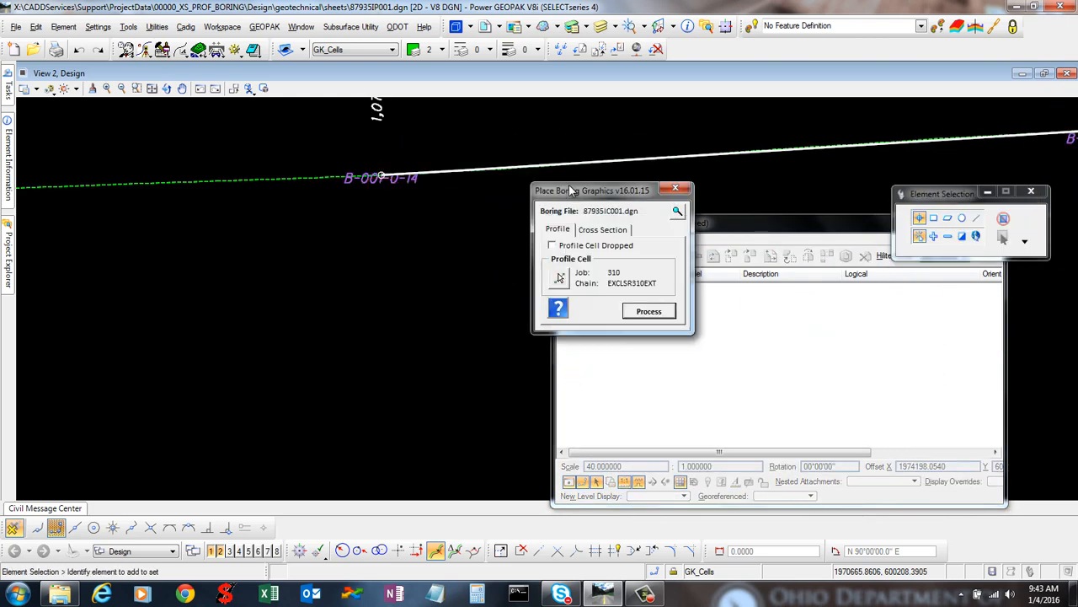
{"action": "left_click", "coordinate": [552, 246]}
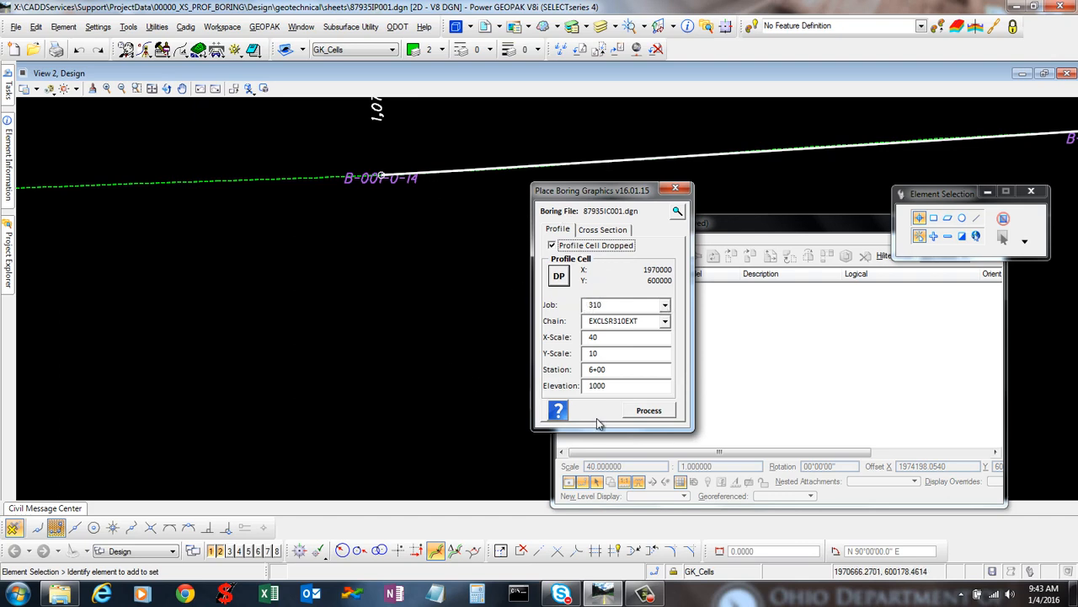
{"action": "left_click", "coordinate": [660, 412]}
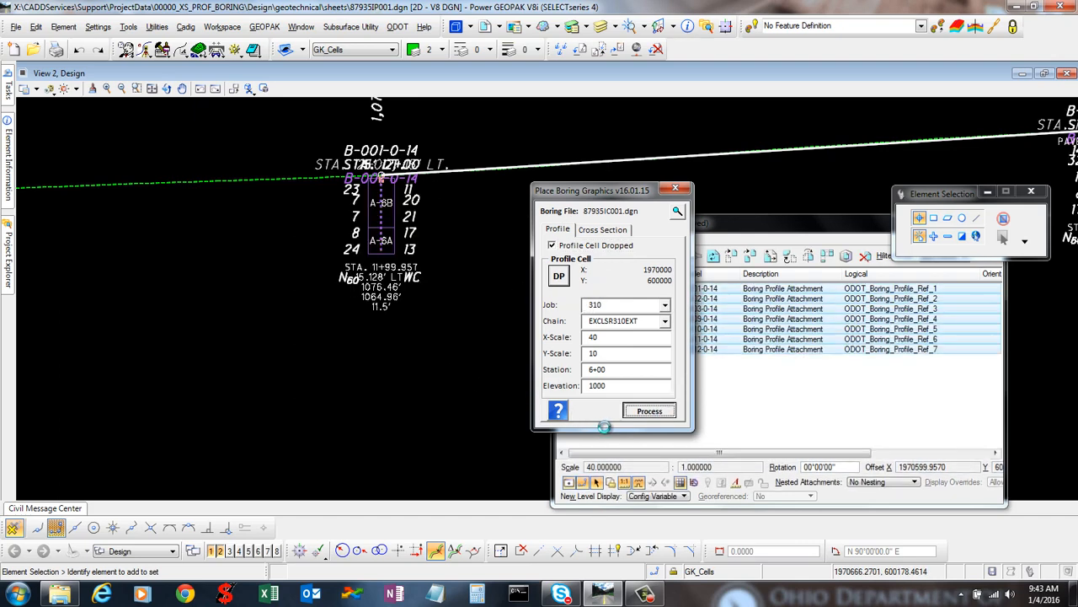
{"action": "left_click", "coordinate": [556, 337]}
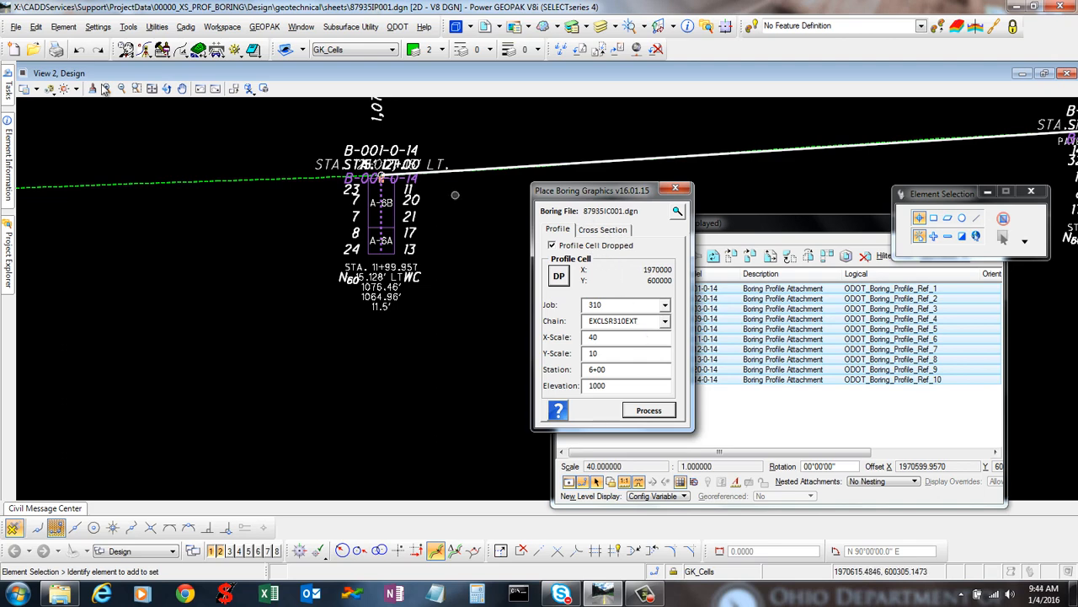
Open the recent file 87935_xsection_SR310.dgn and bring up the Cross Section settings for placing boring graphics
{"action": "left_click", "coordinate": [16, 27]}
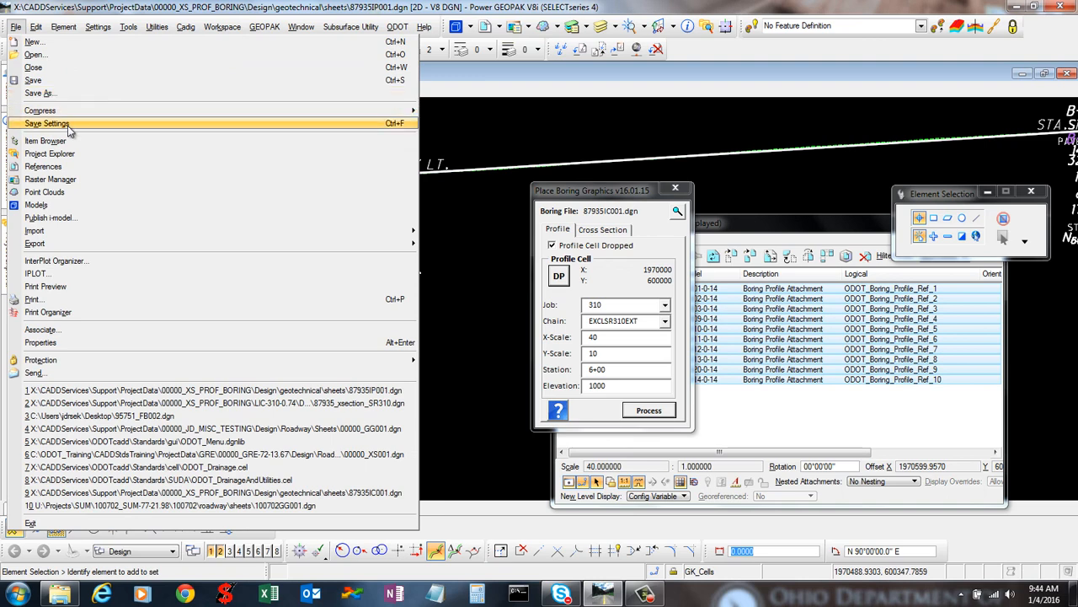
{"action": "left_click", "coordinate": [274, 403]}
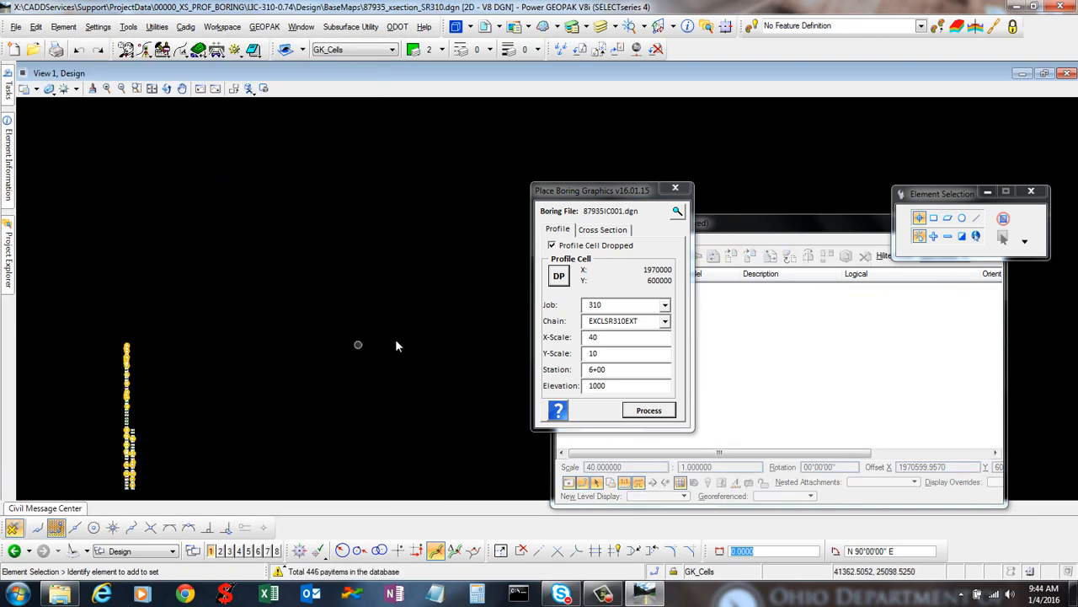
{"action": "left_click", "coordinate": [595, 233]}
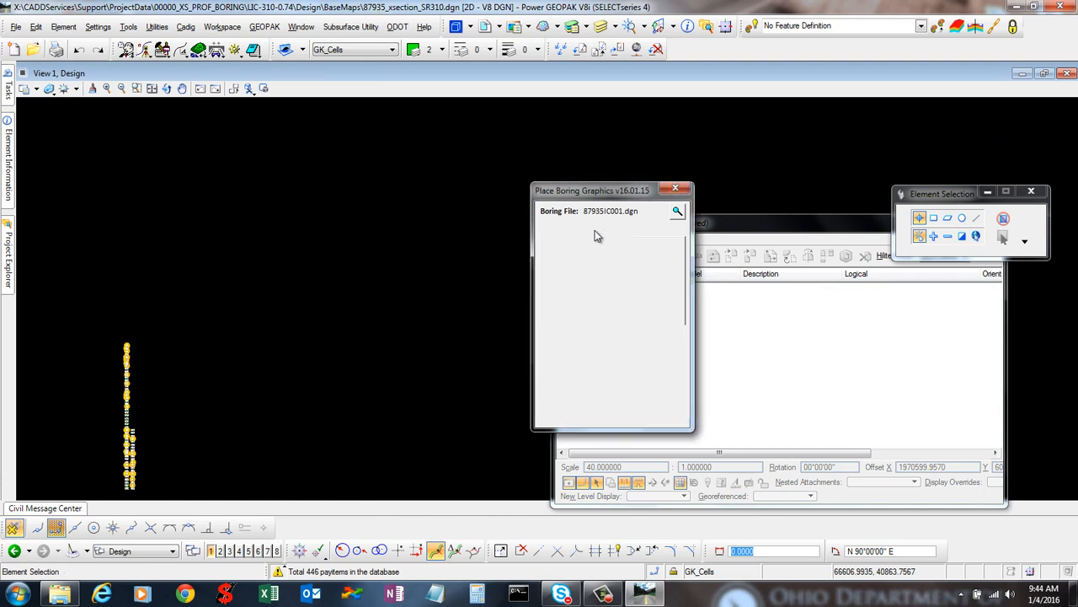
{"action": "left_click_drag", "start_coordinate": [597, 194], "coordinate": [321, 168]}
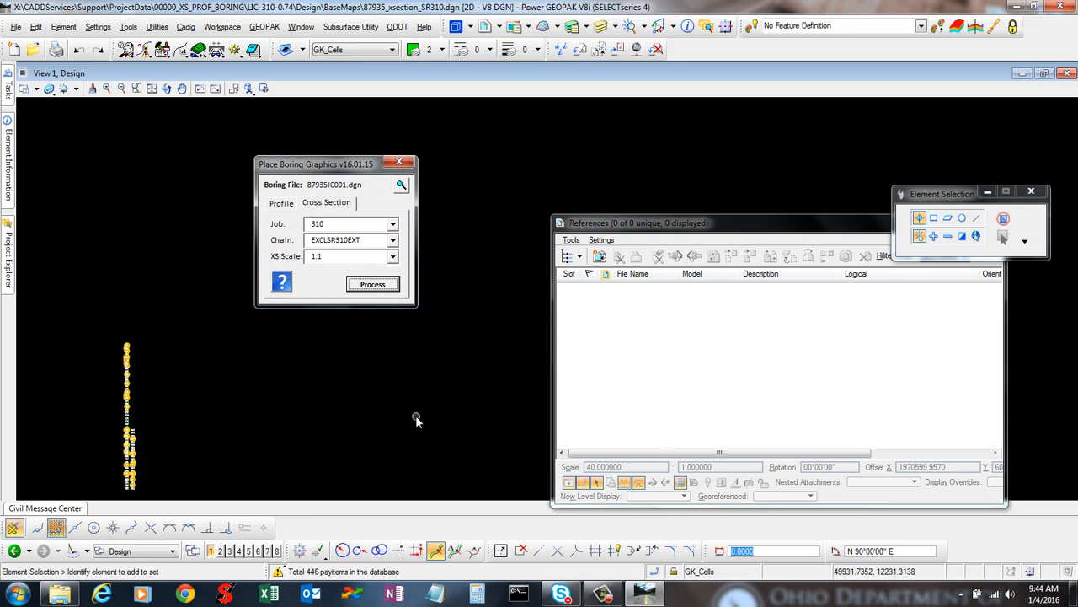
Review the job and chain choices for the SR310 cross sections, keeping job 310 and chain EXCLSR310EXT
{"action": "scroll", "coordinate": [110, 459], "scroll_direction": "up", "scroll_amount": 4}
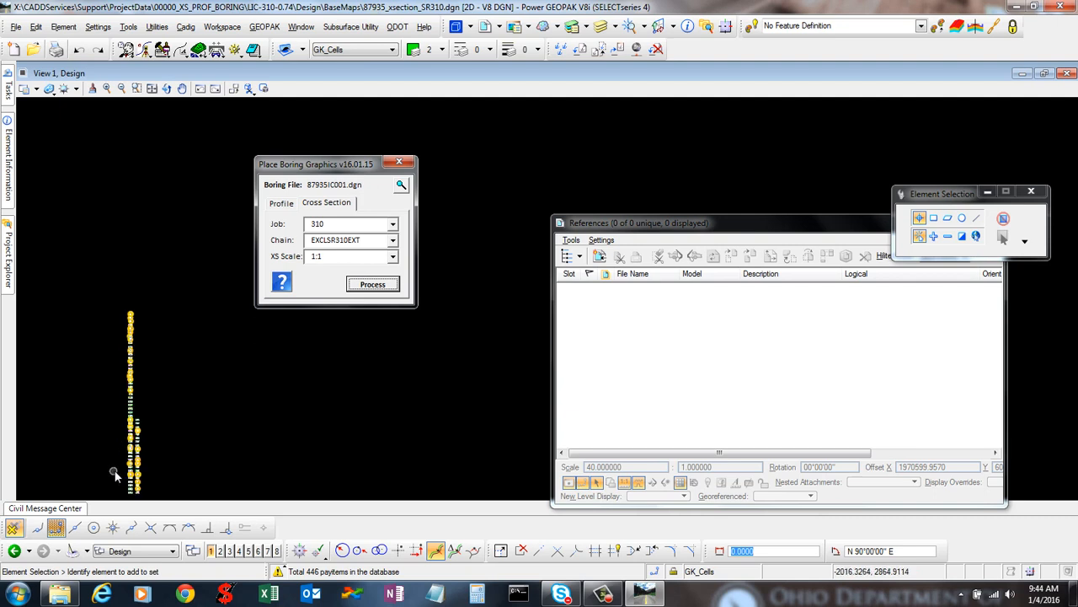
{"action": "scroll", "coordinate": [127, 425], "scroll_direction": "up", "scroll_amount": 2}
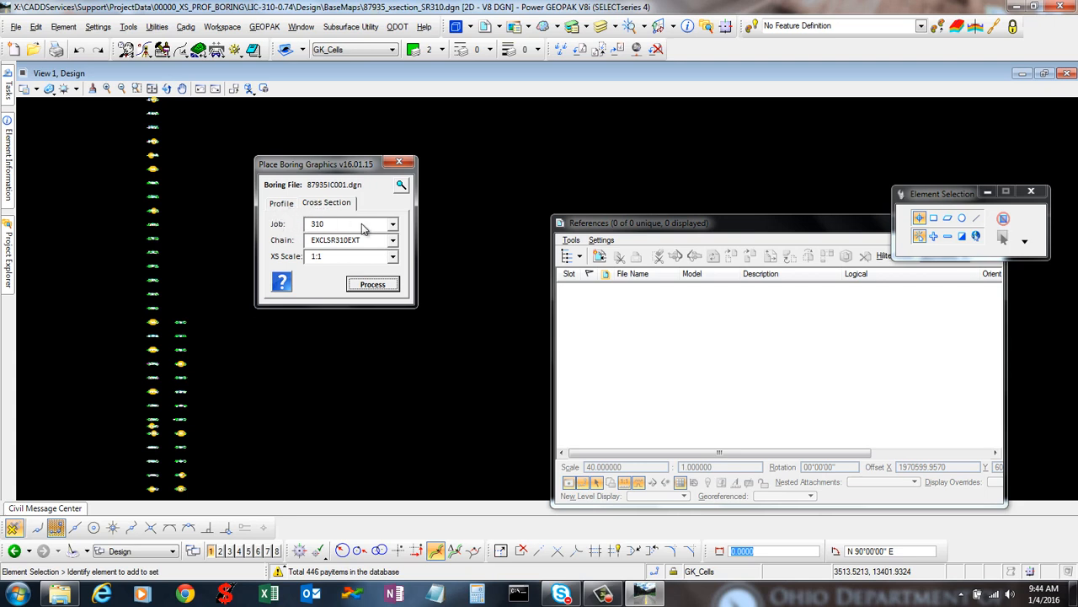
{"action": "left_click", "coordinate": [392, 224]}
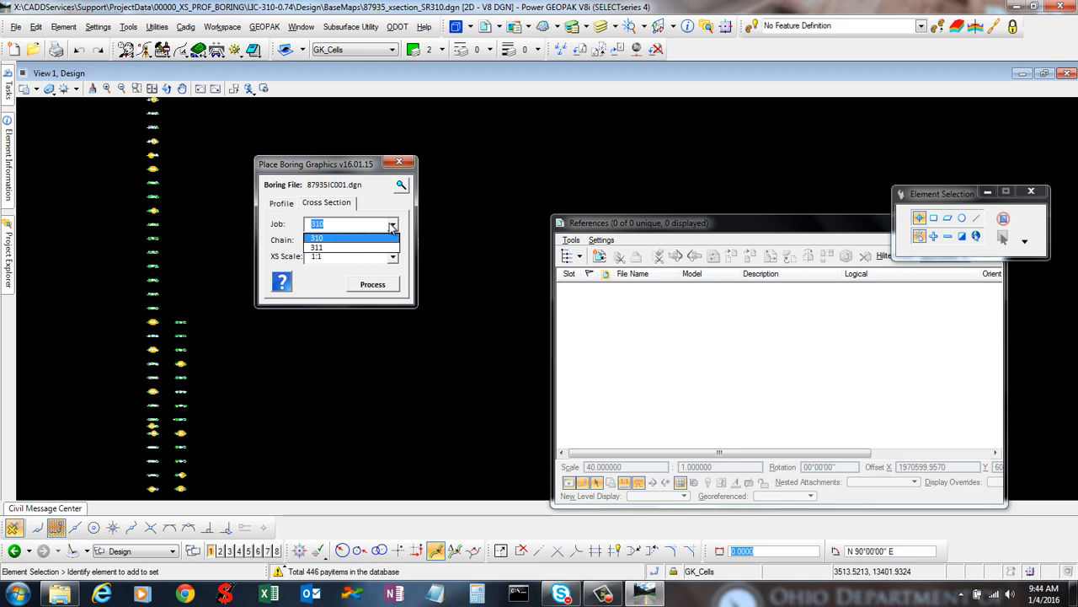
{"action": "left_click", "coordinate": [391, 225]}
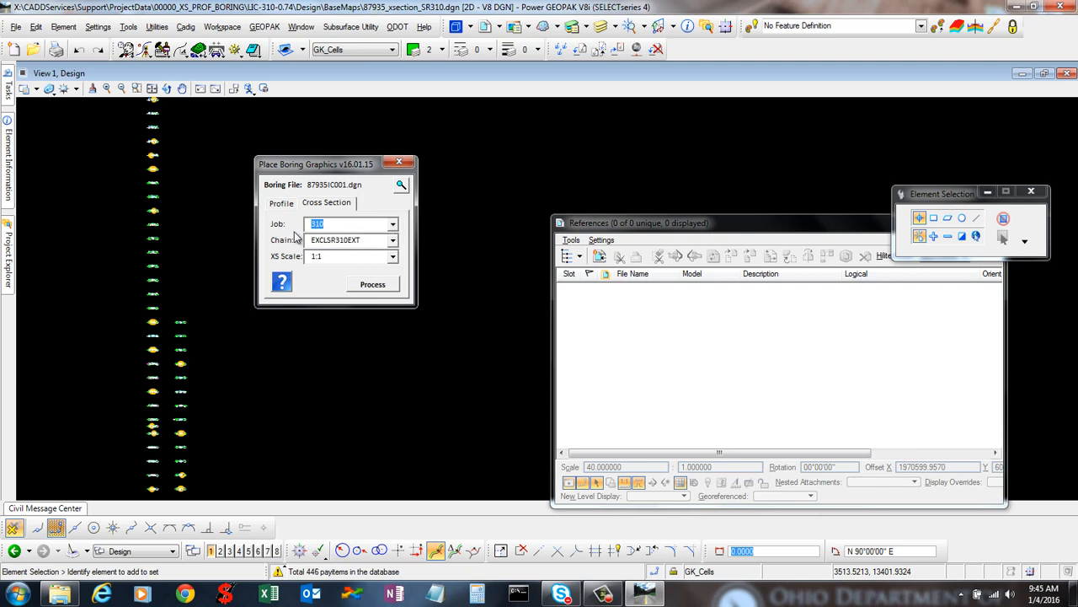
{"action": "left_click", "coordinate": [347, 240]}
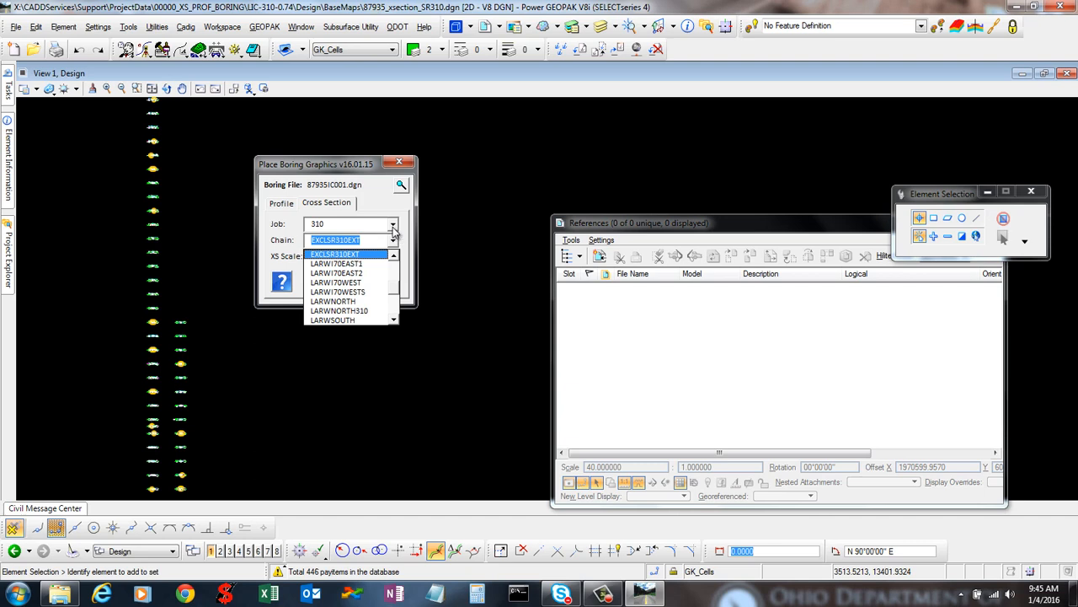
{"action": "left_click", "coordinate": [393, 227]}
{"action": "left_click", "coordinate": [368, 239]}
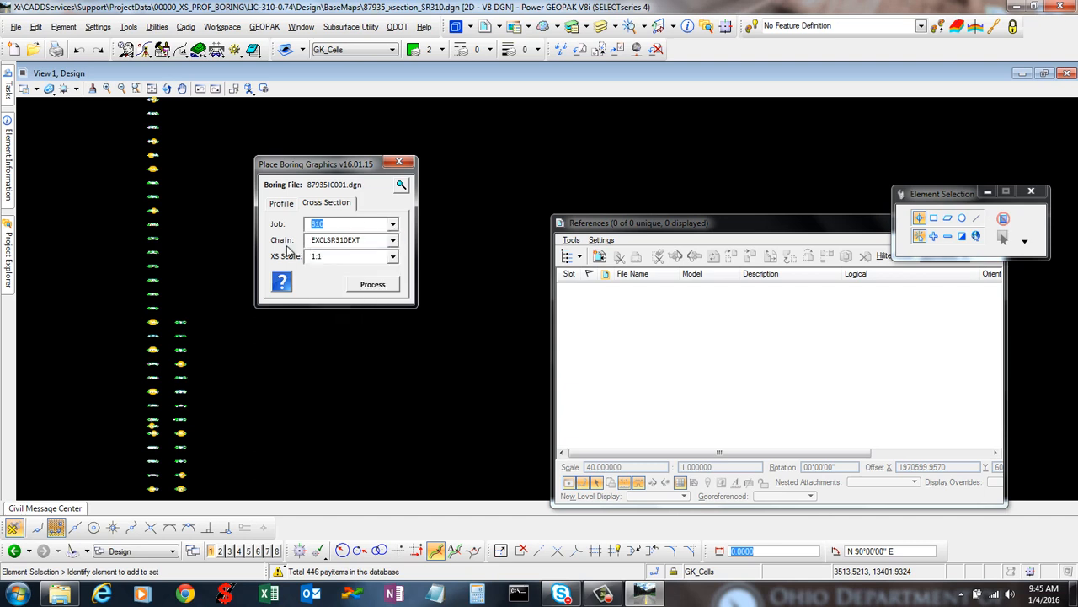
{"action": "left_click", "coordinate": [393, 241]}
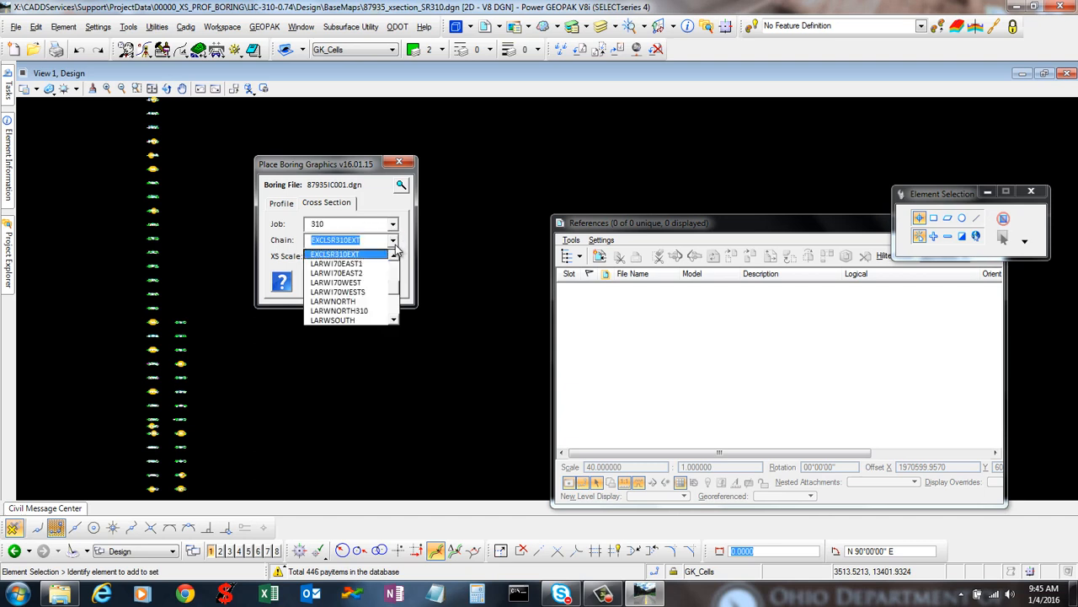
{"action": "left_click", "coordinate": [393, 242]}
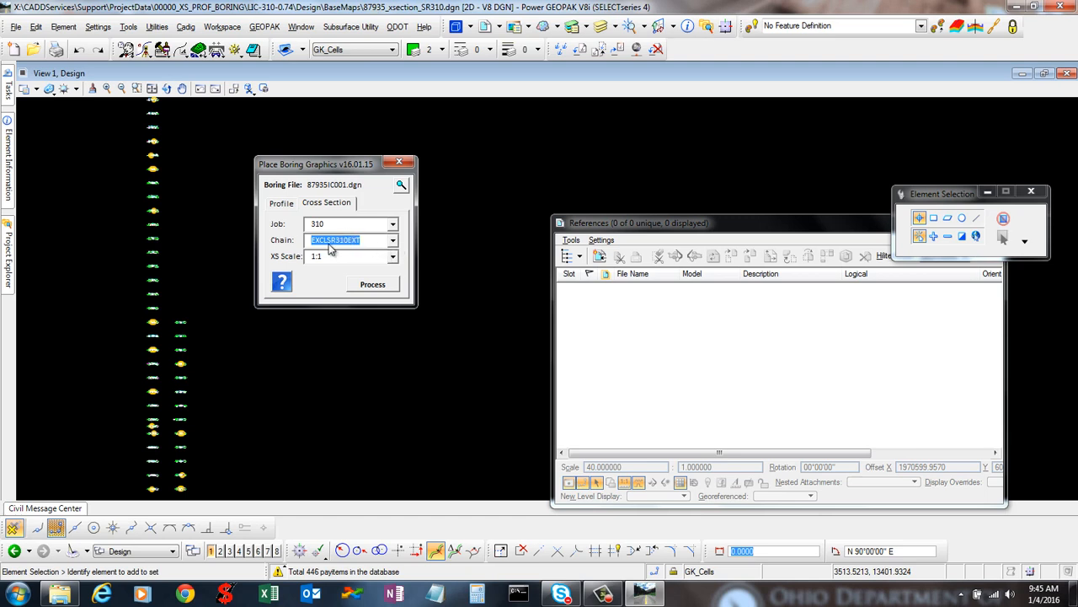
Set the cross section scale to 1:5 and process the borings onto the cross sections
{"action": "left_click", "coordinate": [393, 259]}
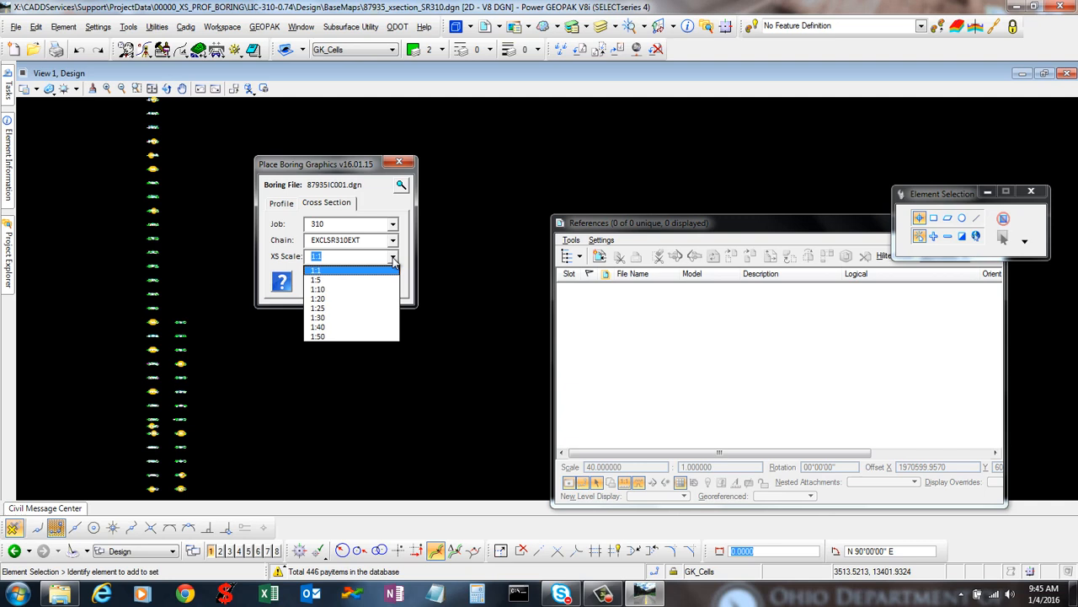
{"action": "left_click", "coordinate": [376, 281]}
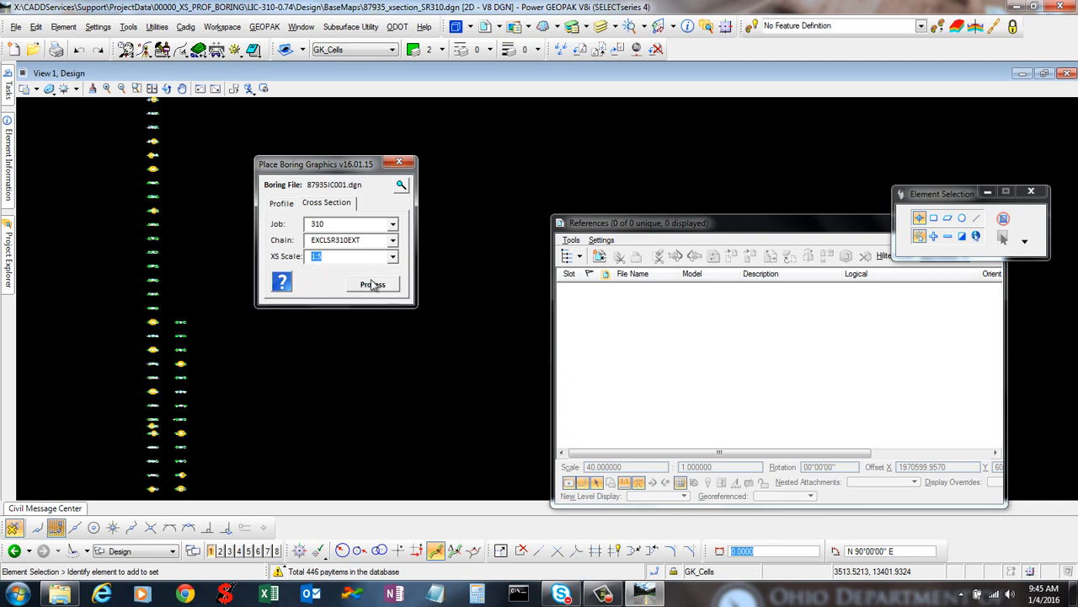
{"action": "left_click_drag", "start_coordinate": [322, 166], "coordinate": [365, 138]}
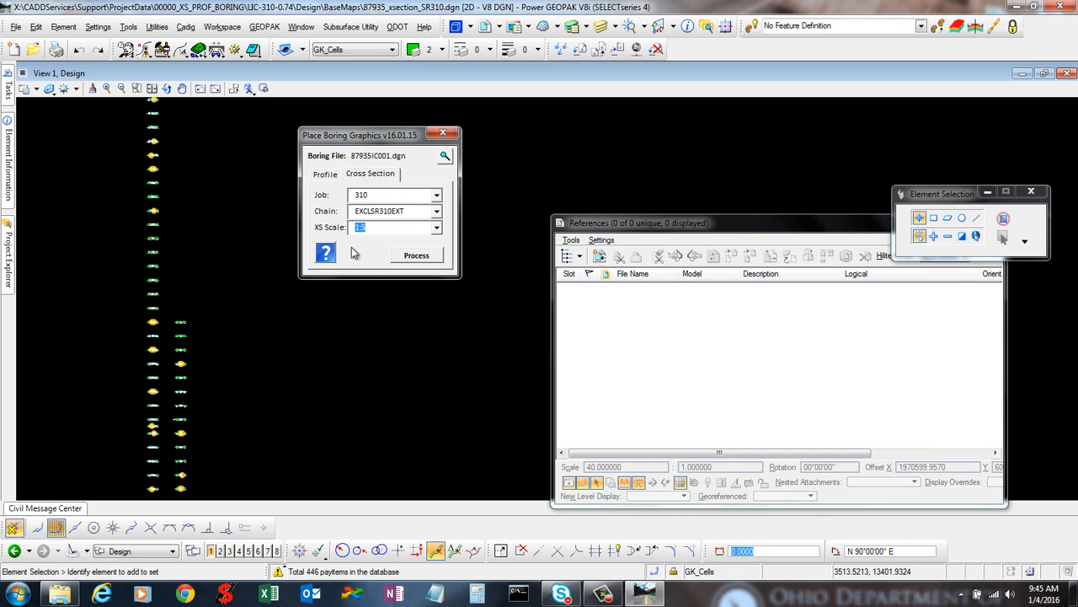
{"action": "left_click", "coordinate": [428, 257]}
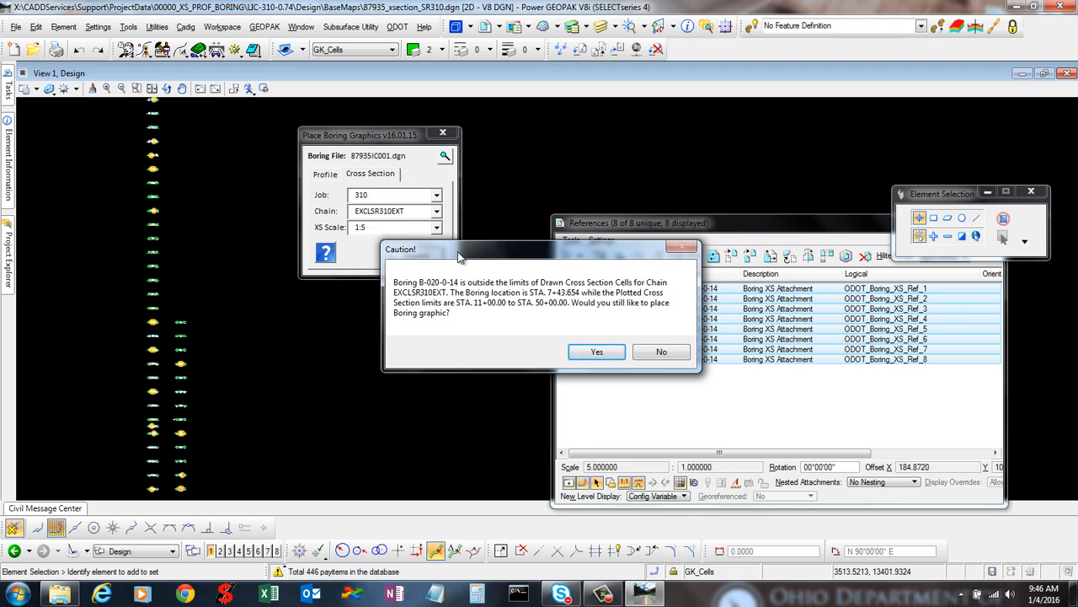
Accept placing boring B-020-0-14 outside the drawn cross section limits and finish the processing
{"action": "left_click_drag", "start_coordinate": [459, 257], "coordinate": [405, 292]}
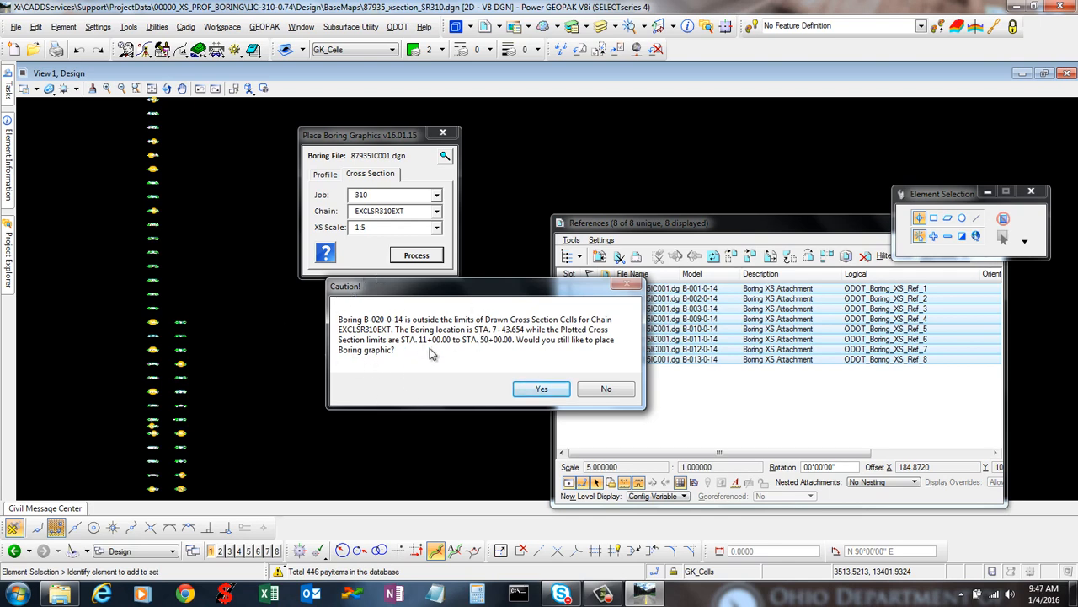
{"action": "left_click", "coordinate": [542, 390]}
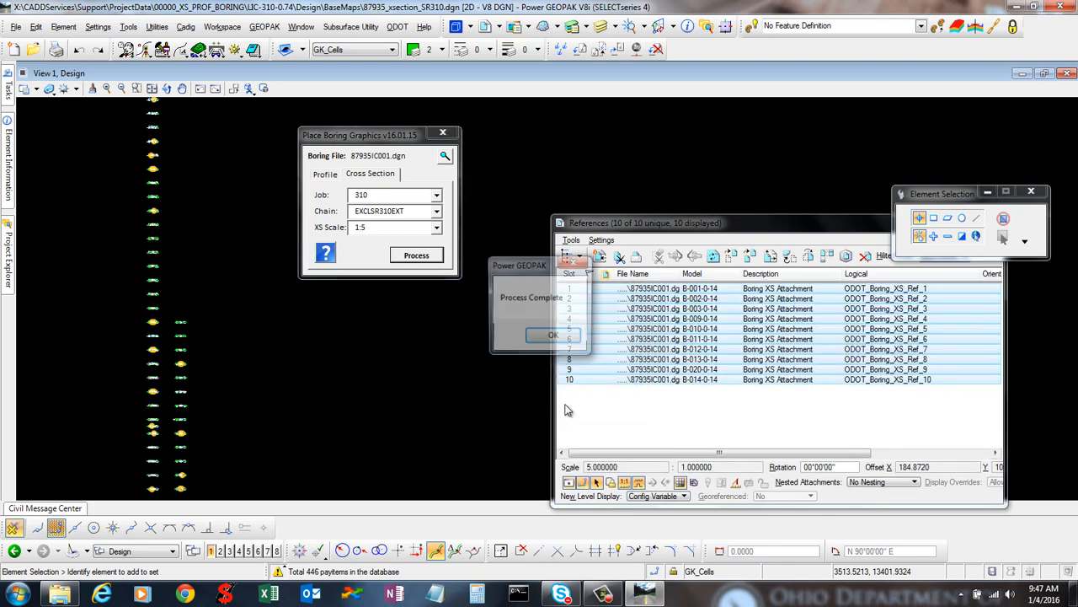
{"action": "left_click", "coordinate": [550, 338]}
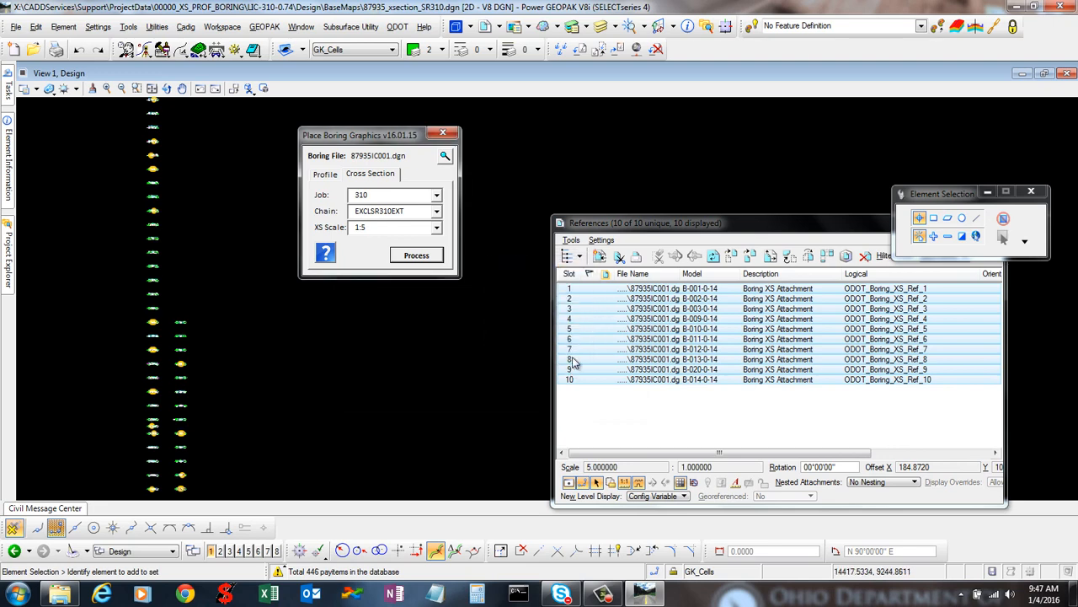
Examine the B-020-0-14 boring graphic placed on the station 11+00.00 cross section
{"action": "scroll", "coordinate": [130, 483], "scroll_direction": "up", "scroll_amount": 5}
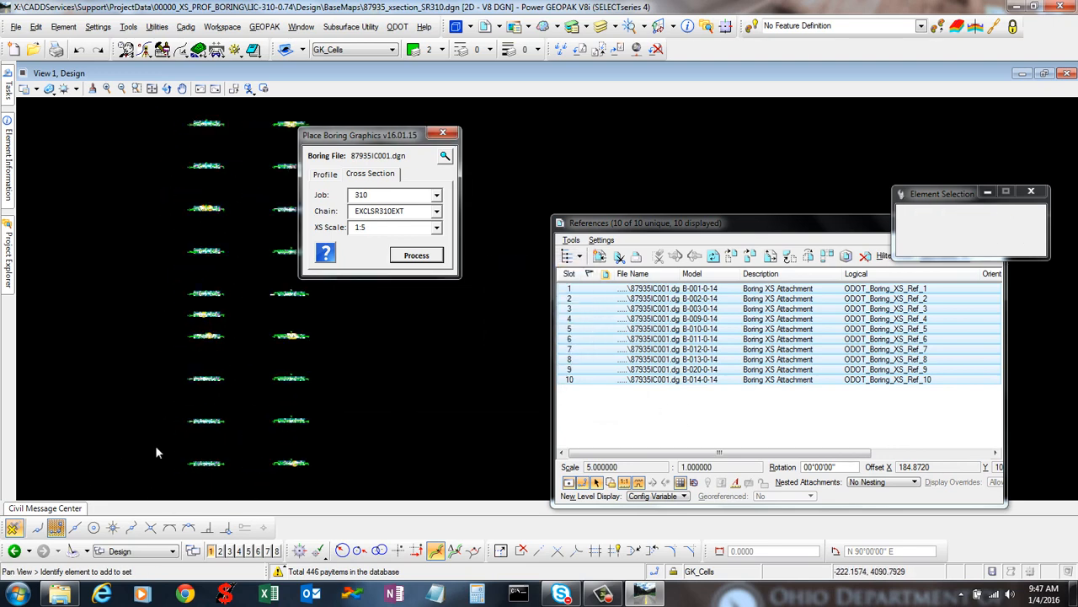
{"action": "middle_click_drag", "start_coordinate": [155, 445], "coordinate": [138, 234]}
{"action": "scroll", "coordinate": [111, 437], "scroll_direction": "down", "scroll_amount": 1}
{"action": "middle_click_drag", "start_coordinate": [113, 431], "coordinate": [131, 324]}
{"action": "scroll", "coordinate": [174, 360], "scroll_direction": "up", "scroll_amount": 10}
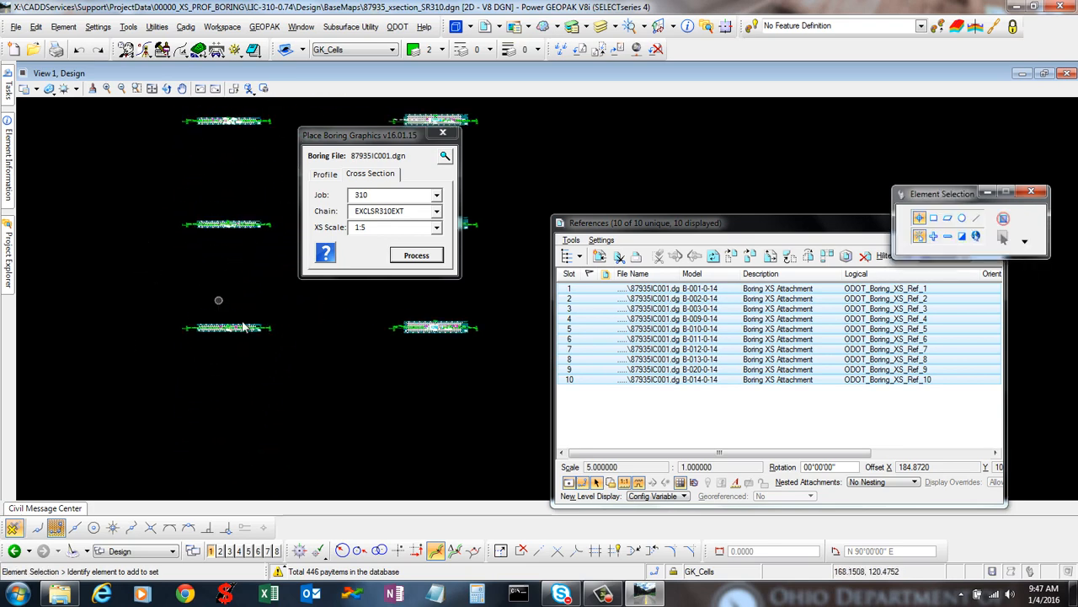
{"action": "scroll", "coordinate": [174, 359], "scroll_direction": "up", "scroll_amount": 8}
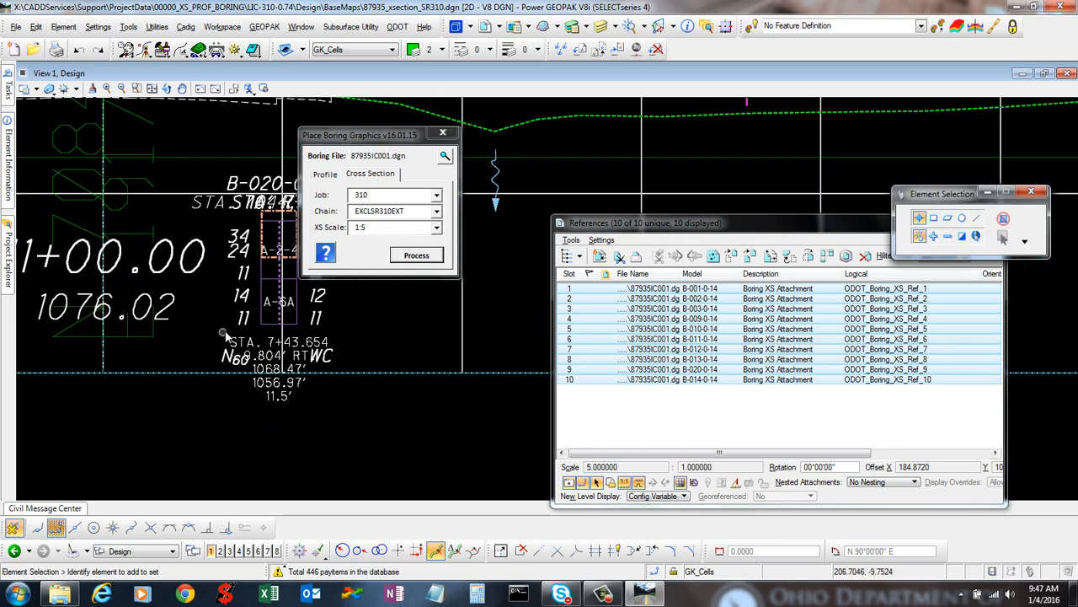
{"action": "scroll", "coordinate": [299, 368], "scroll_direction": "down", "scroll_amount": 4}
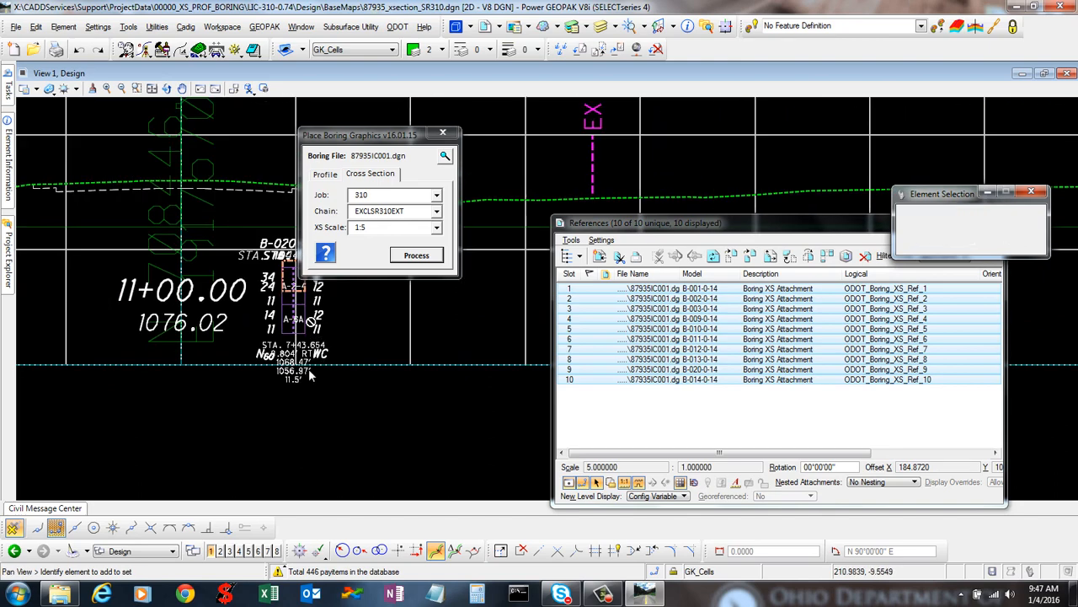
{"action": "middle_click_drag", "start_coordinate": [210, 207], "coordinate": [165, 195]}
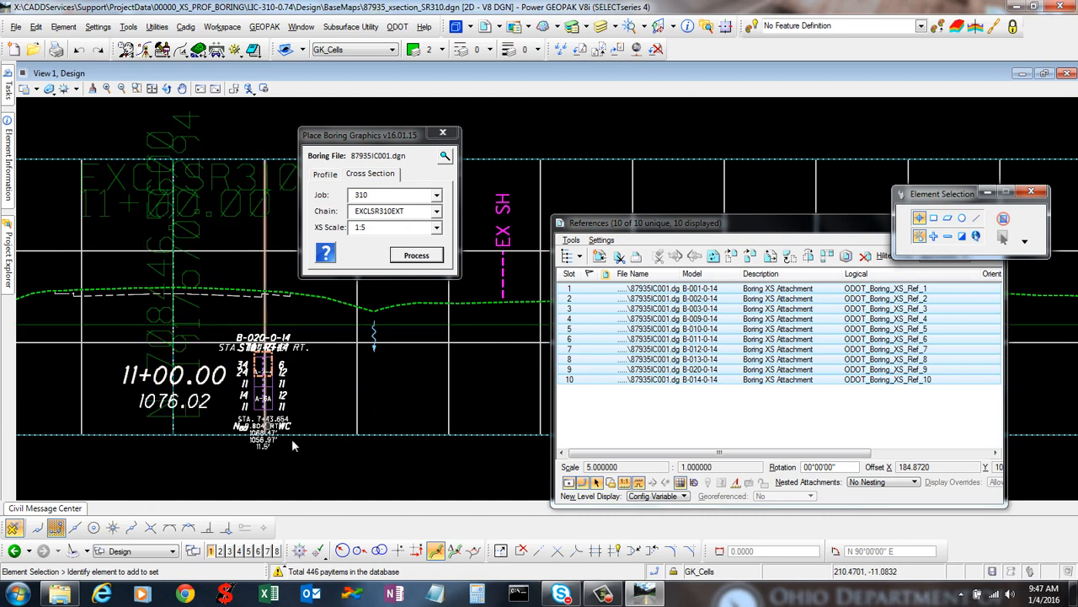
Clear the selection of all boring references and select only the B-014-0-14 reference
{"action": "left_click", "coordinate": [682, 444]}
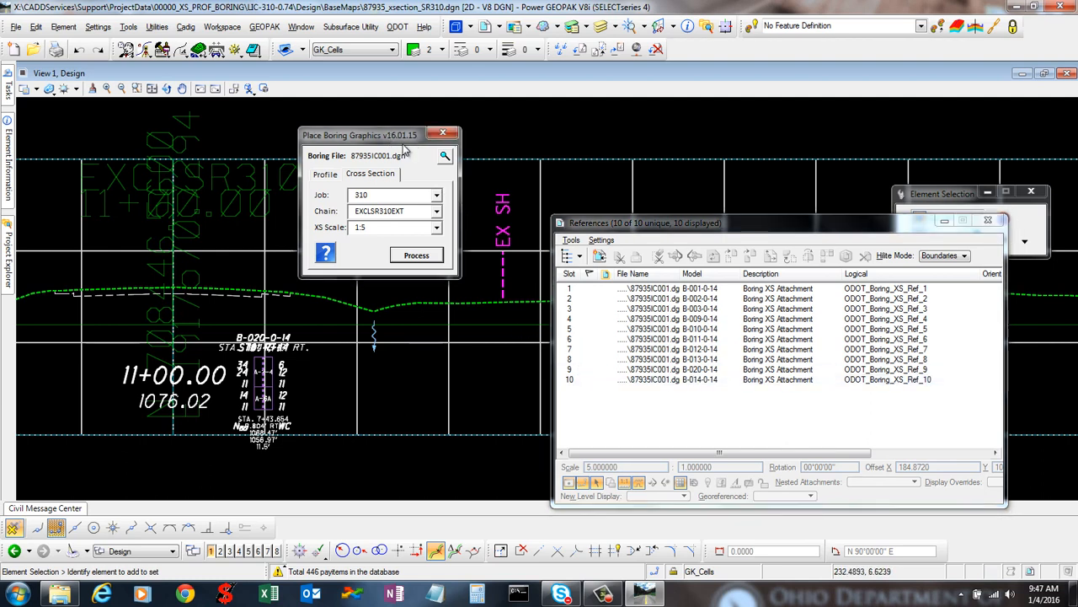
{"action": "left_click", "coordinate": [614, 379]}
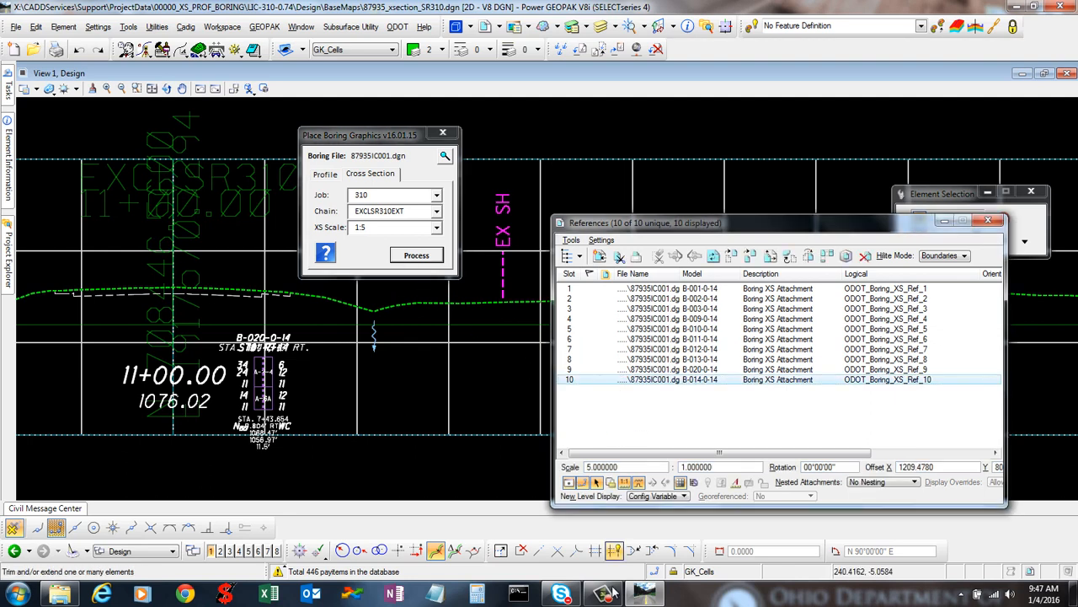